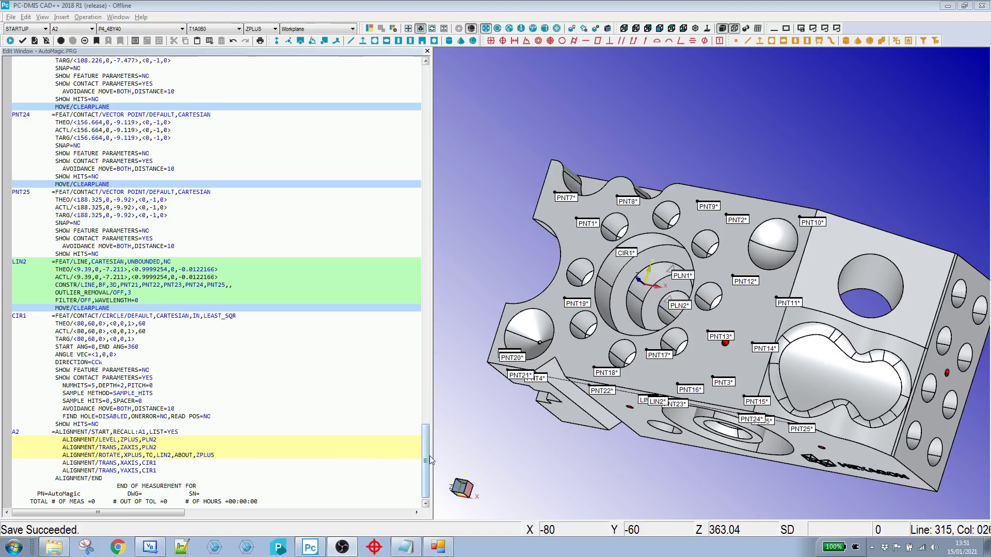
- Examine the end of the measurement routine with alignment A2 and view the part's top and front faces from several angles
mouse_move(426, 445)
mouse_down()
mouse_move(429, 119)
mouse_move(434, 242)
mouse_move(422, 462)
mouse_up()
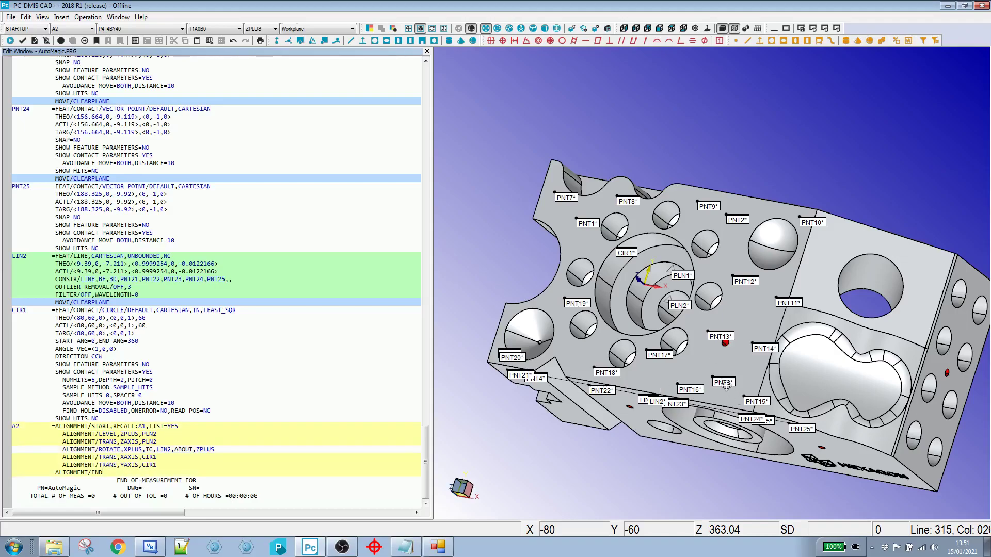
drag(692, 385, 771, 293)
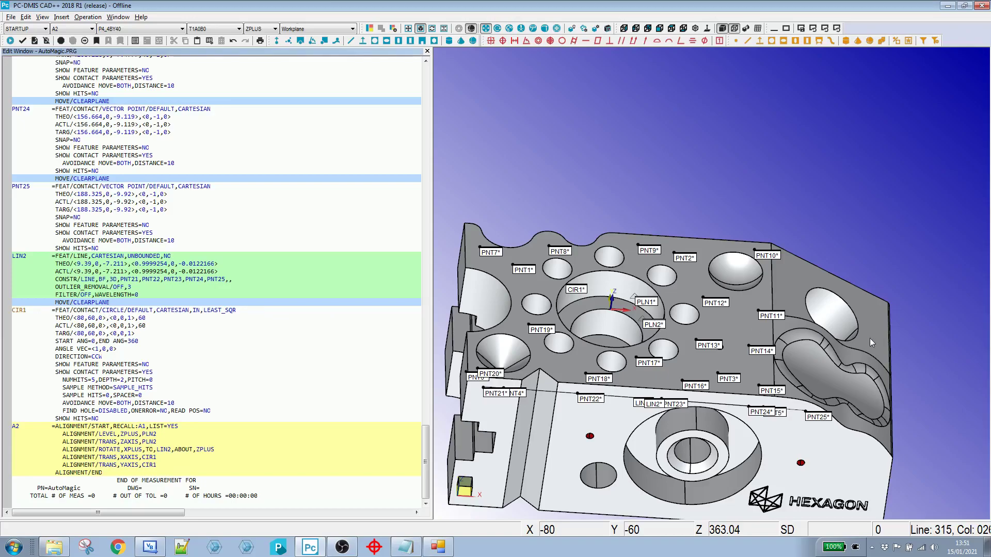
middle_drag(869, 338, 789, 367)
scroll(802, 369, up, 2)
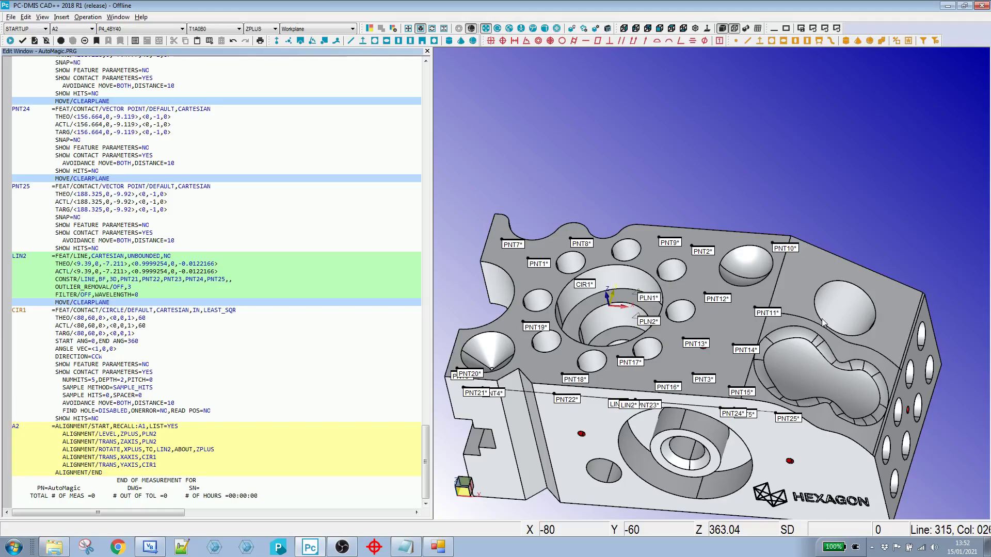
ctrl+right_drag(708, 340, 743, 320)
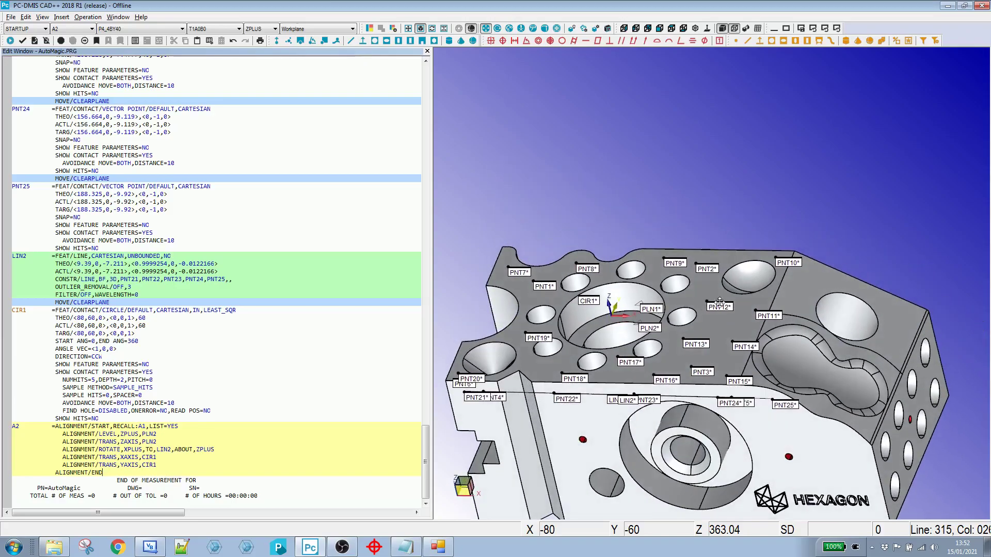
scroll(745, 301, down, 2)
scroll(745, 300, up, 4)
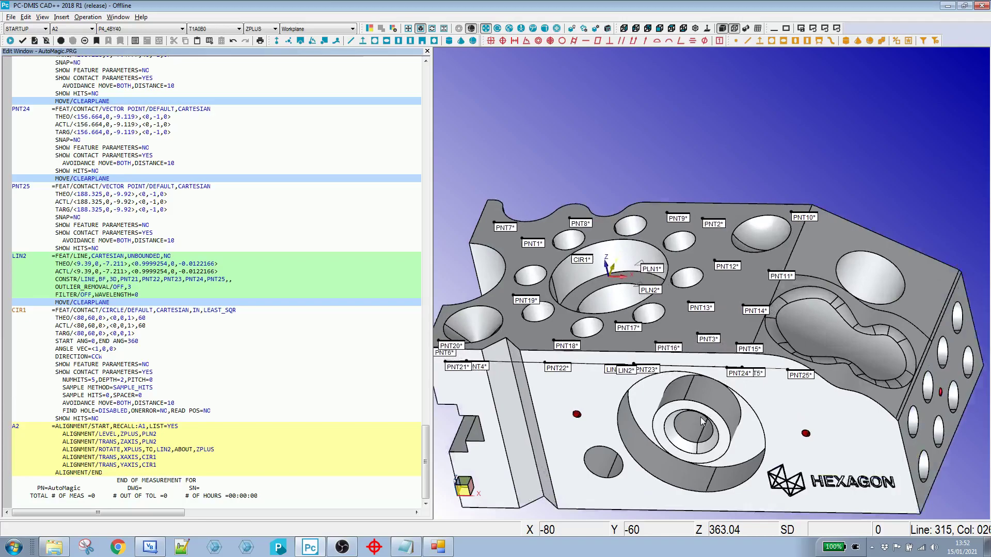
scroll(703, 410, down, 3)
ctrl+right_drag(702, 409, 689, 438)
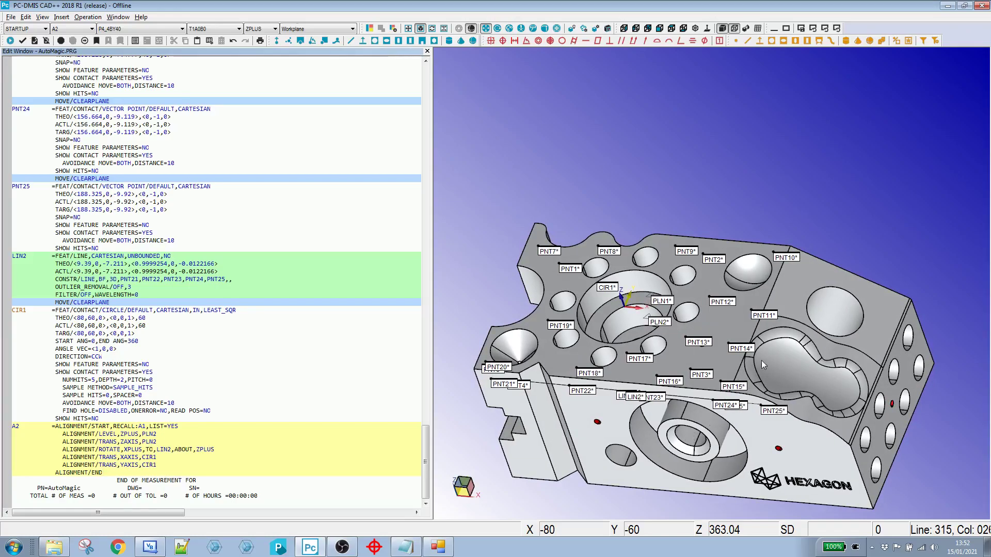
scroll(776, 353, down, 2)
scroll(759, 416, up, 2)
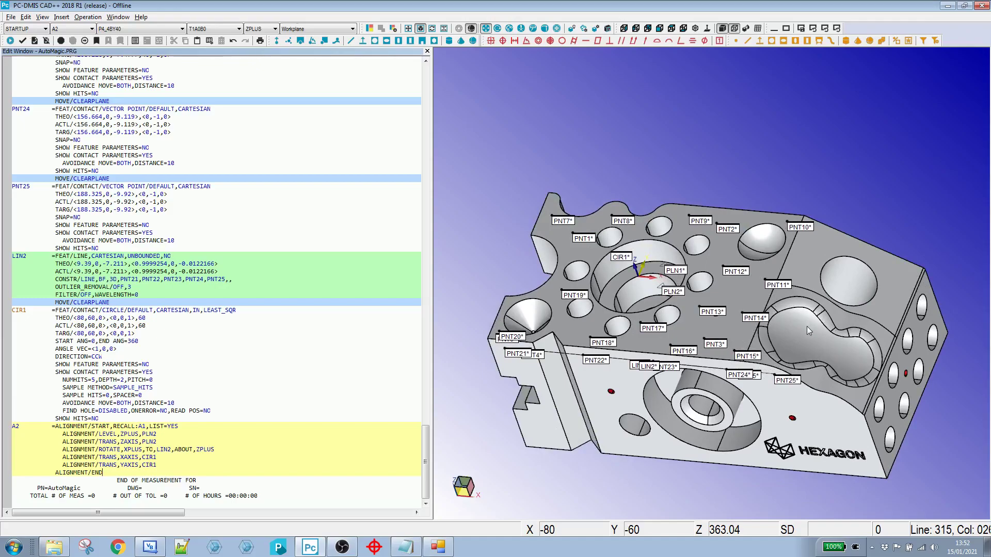
mouse_move(806, 327)
ctrl+right_down()
mouse_move(874, 382)
mouse_move(808, 336)
ctrl+right_up()
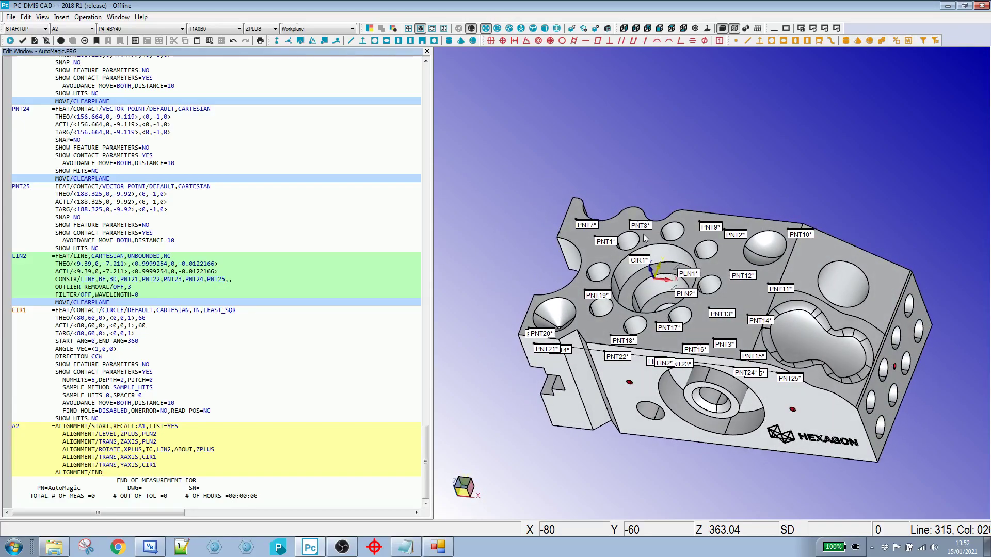
- Create contact auto circles on the eight small holes around the central bore, going clockwise from the hole on the positive Y axis
scroll(645, 243, up, 3)
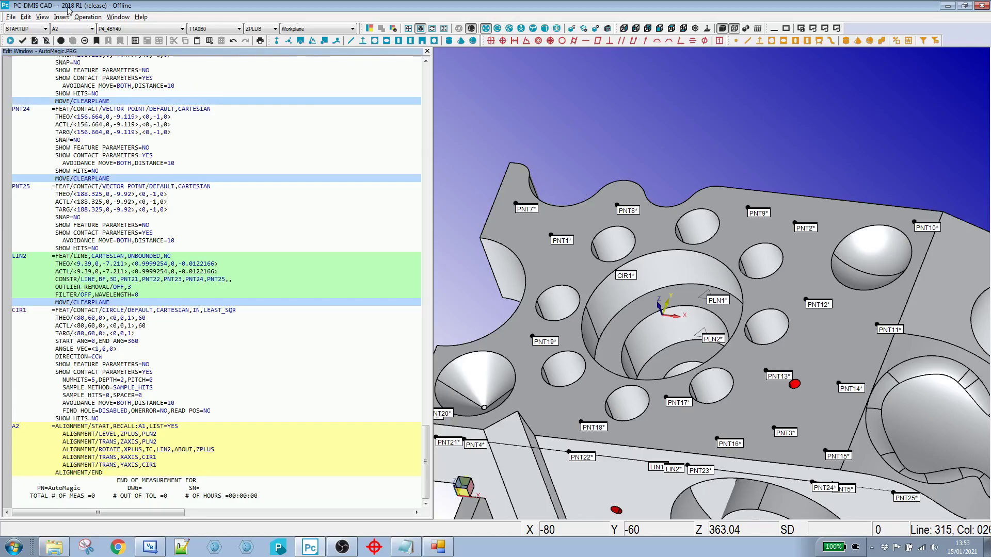
click(700, 220)
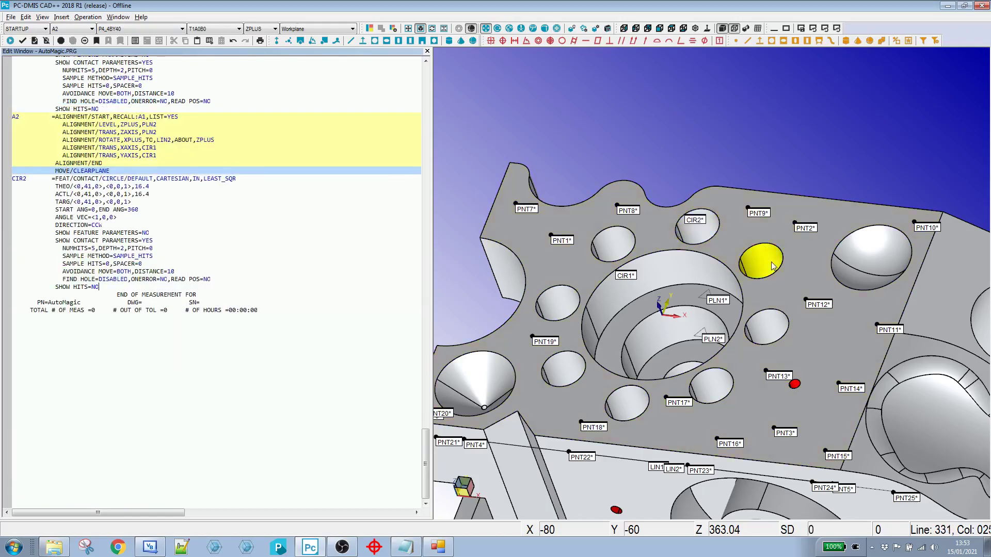
click(765, 256)
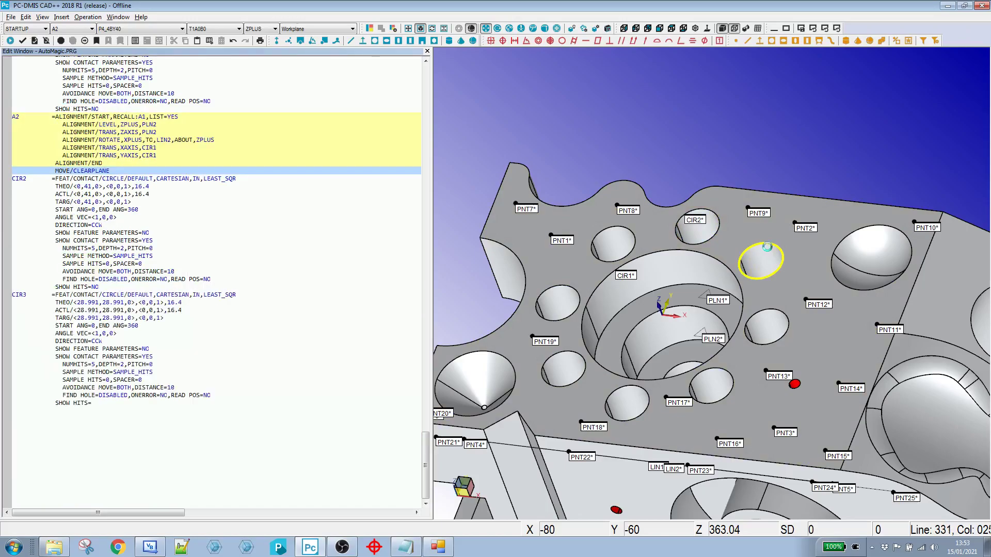
click(773, 316)
click(725, 379)
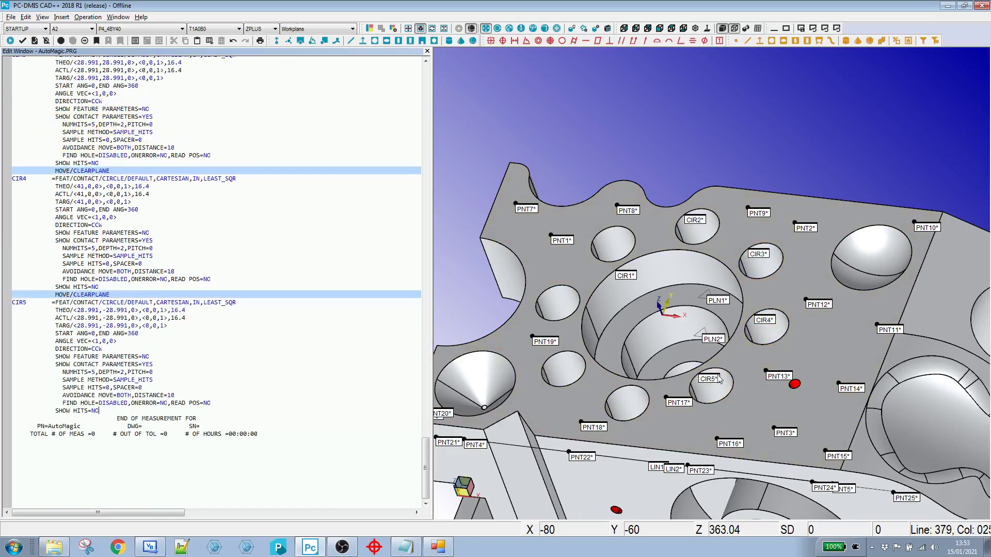
click(633, 394)
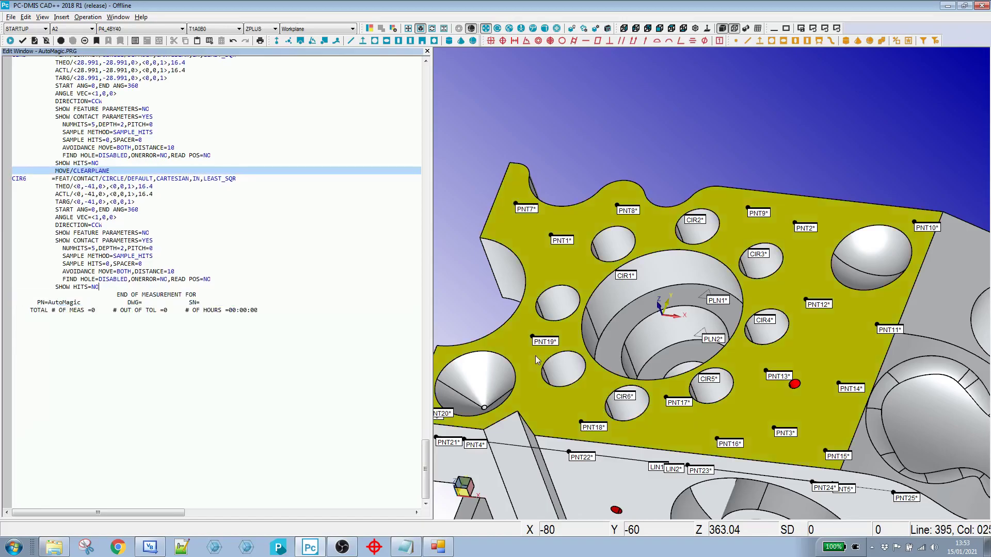
click(575, 361)
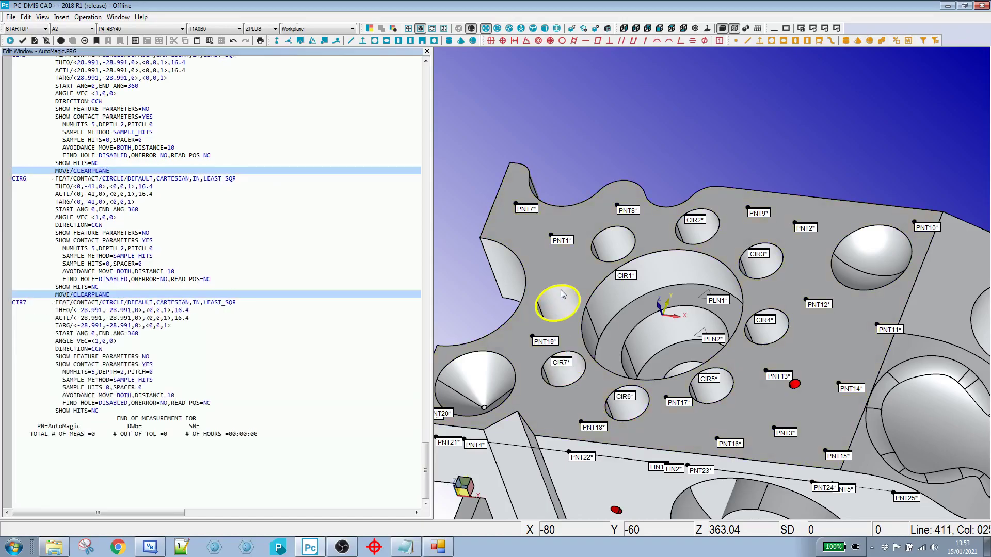
click(562, 292)
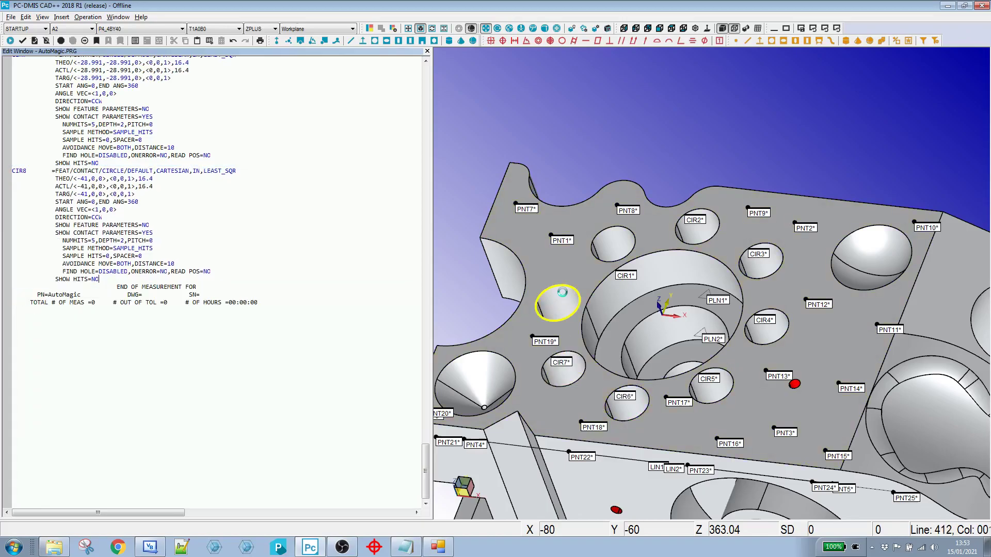
click(620, 237)
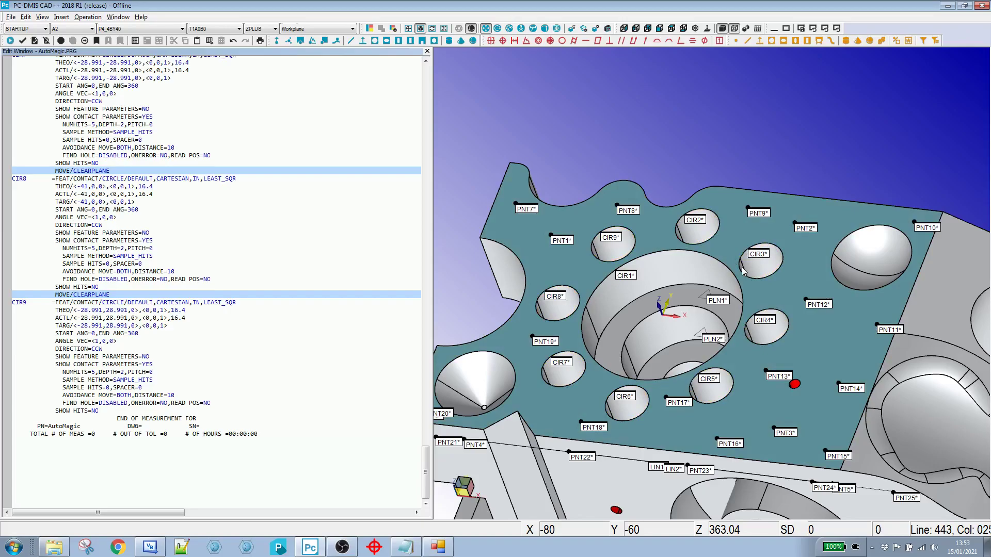
- Inspect the circle features placed around the central bore, viewing them up close and against the whole part
scroll(772, 361, down, 2)
scroll(731, 336, down, 4)
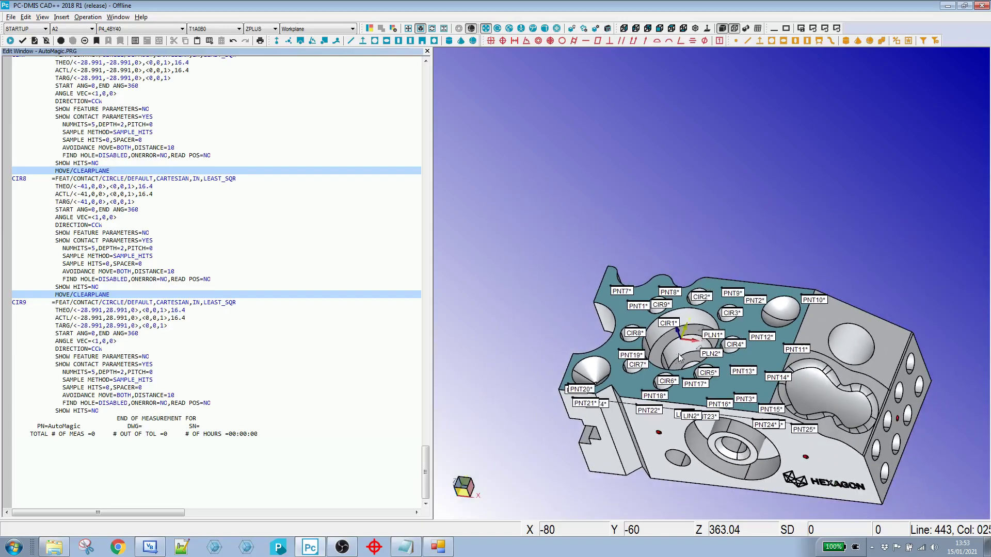
scroll(731, 336, up, 5)
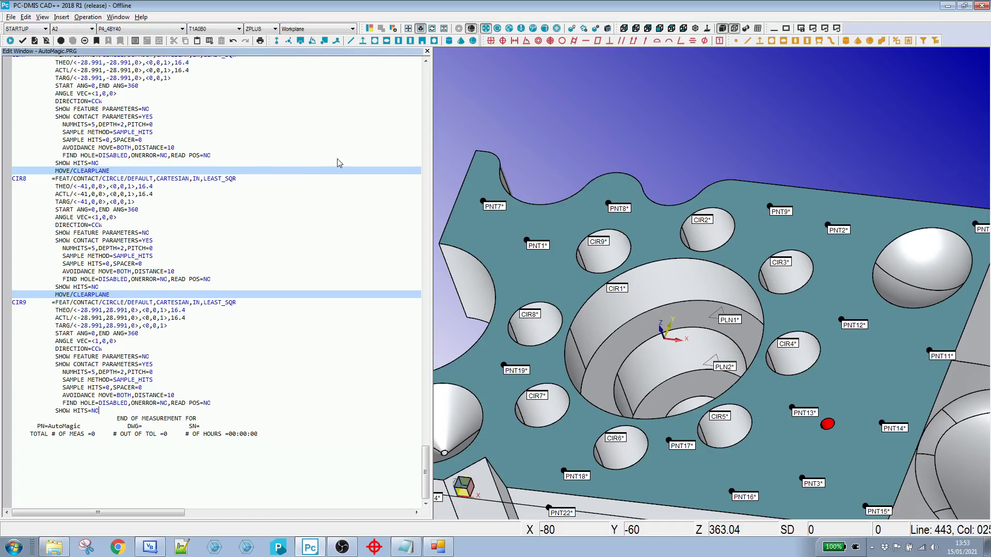
scroll(698, 257, down, 2)
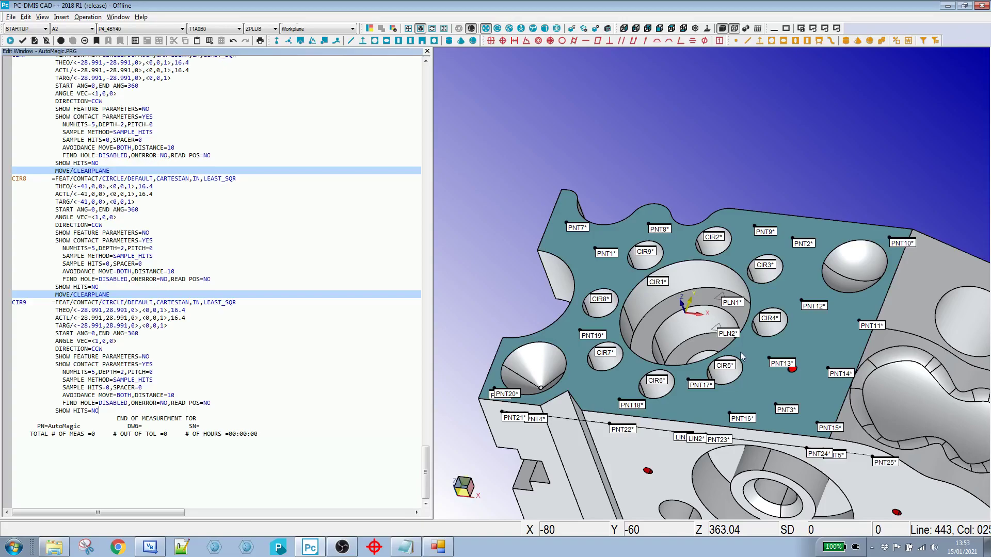
scroll(717, 347, up, 2)
scroll(676, 326, up, 2)
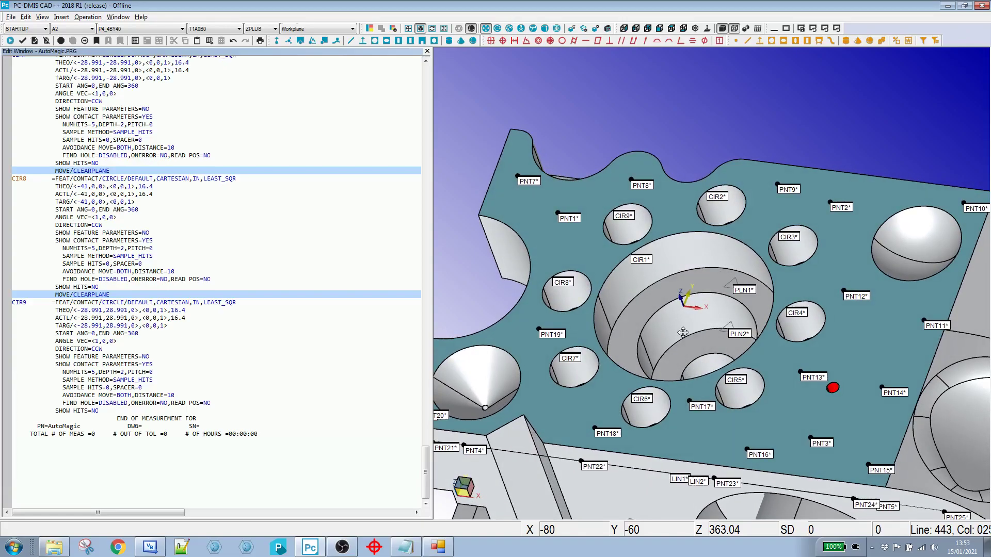
scroll(691, 328, up, 1)
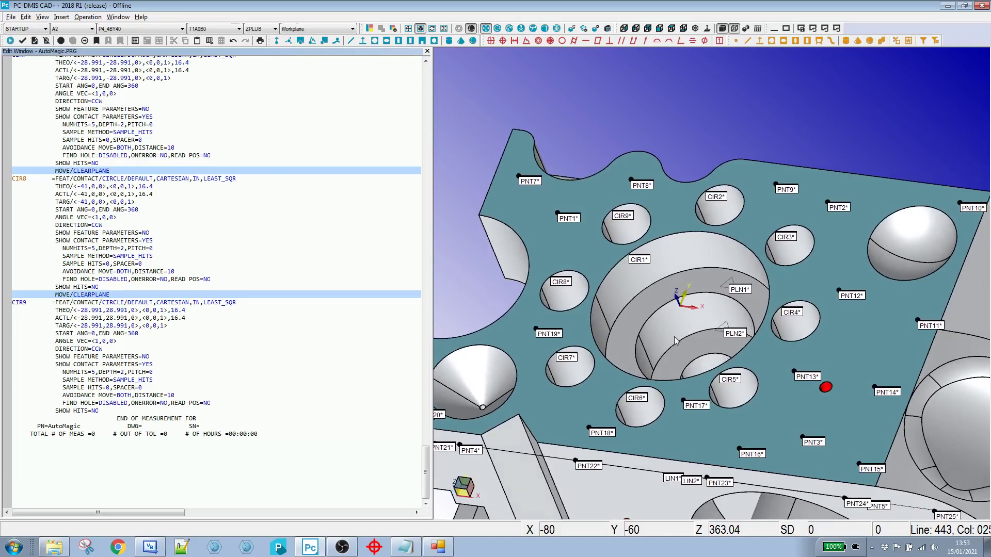
scroll(674, 336, down, 3)
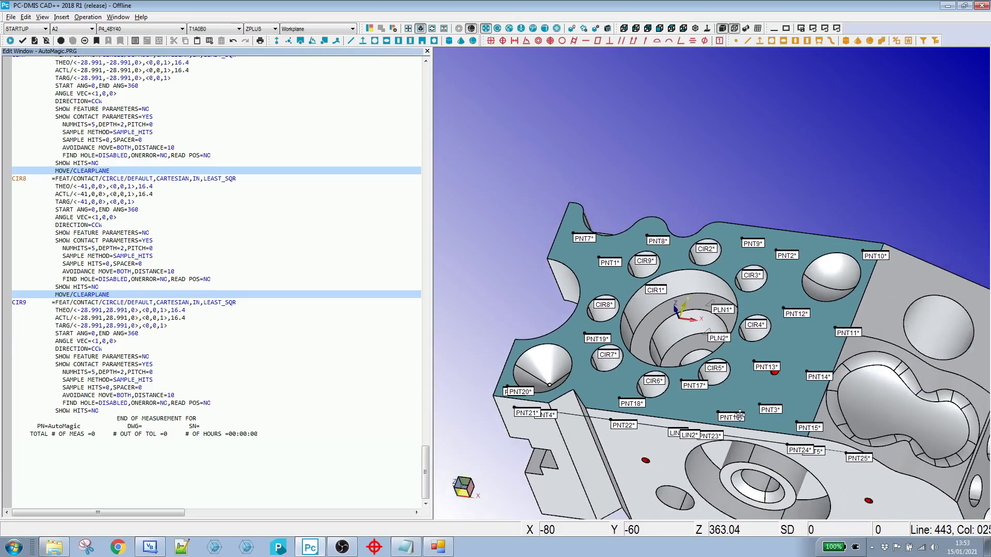
- Create a cylinder on the central bore's wall, a plane on its inner step face and a cone on the conical hole
scroll(735, 417, up, 2)
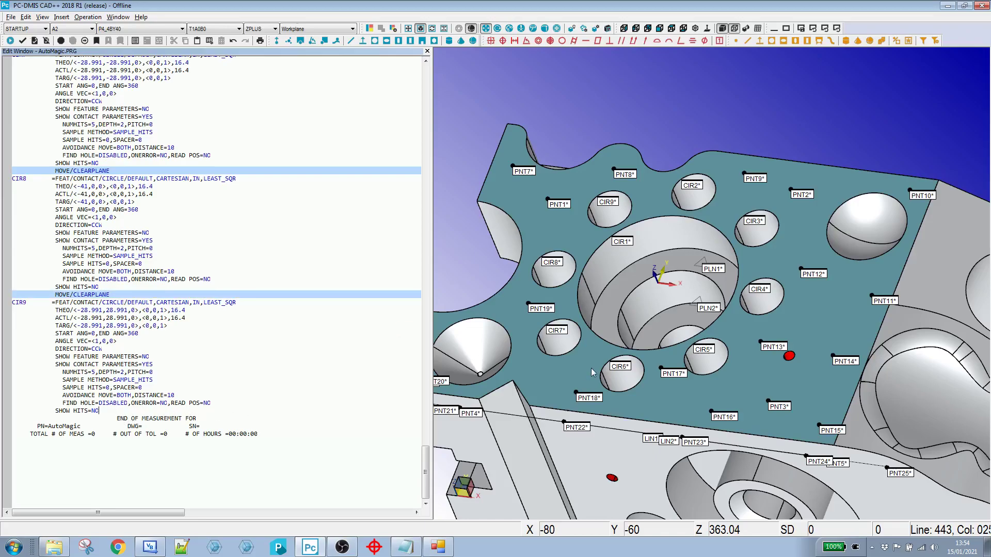
shift+click(611, 259)
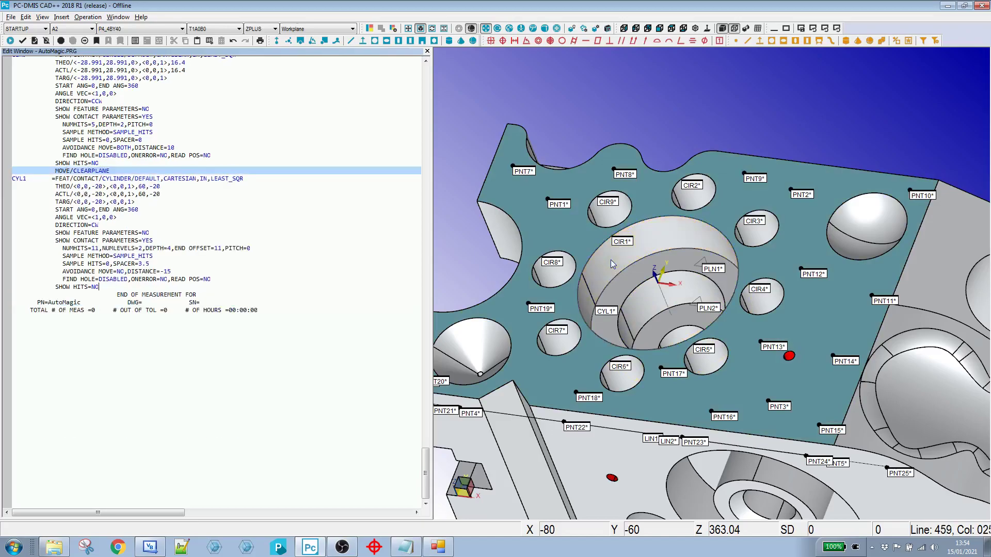
shift+click(625, 285)
shift+click(480, 341)
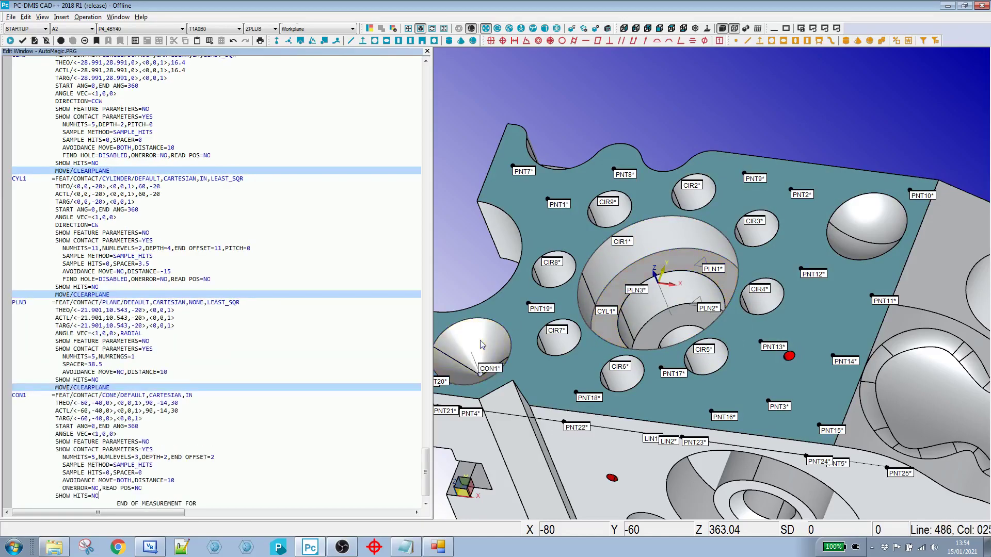
- Create 14 vector points spread over the curved floor of the peanut-shaped pocket on the angled face
scroll(602, 291, down, 3)
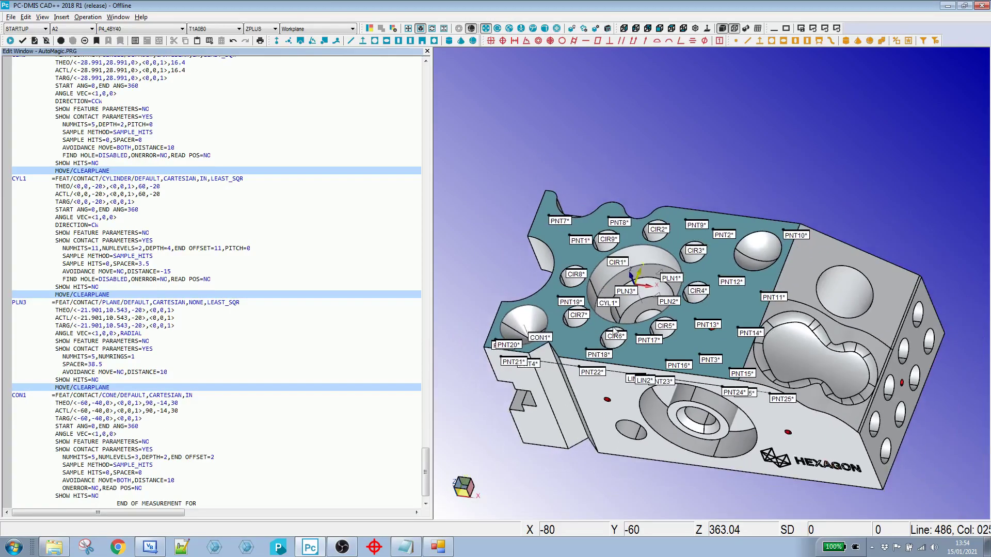
scroll(632, 348, up, 2)
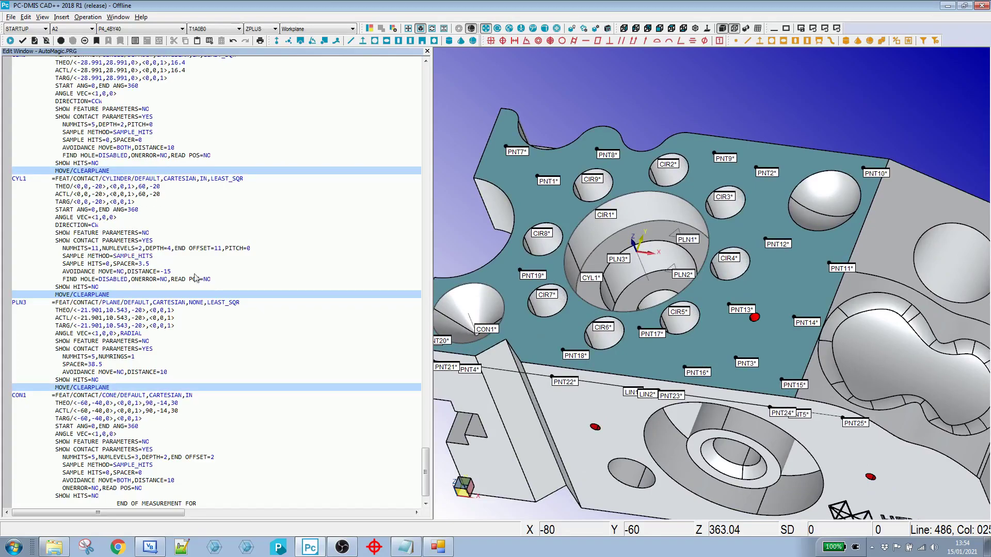
scroll(686, 256, down, 2)
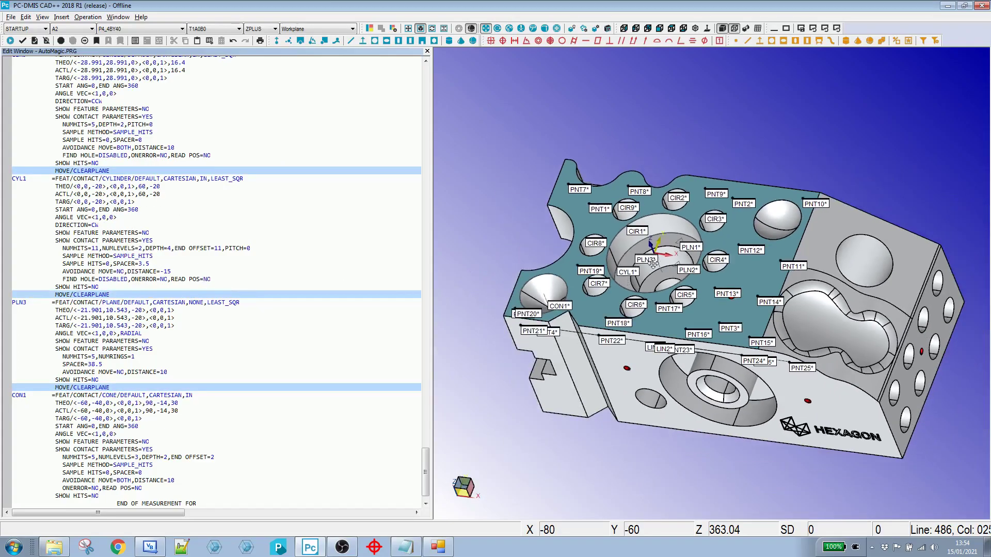
scroll(919, 336, up, 3)
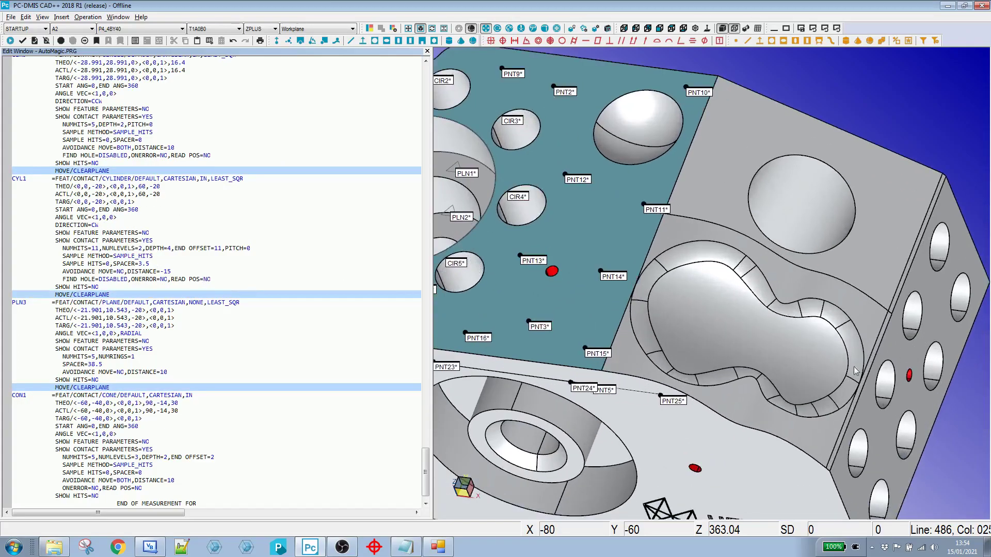
click(698, 277)
click(680, 302)
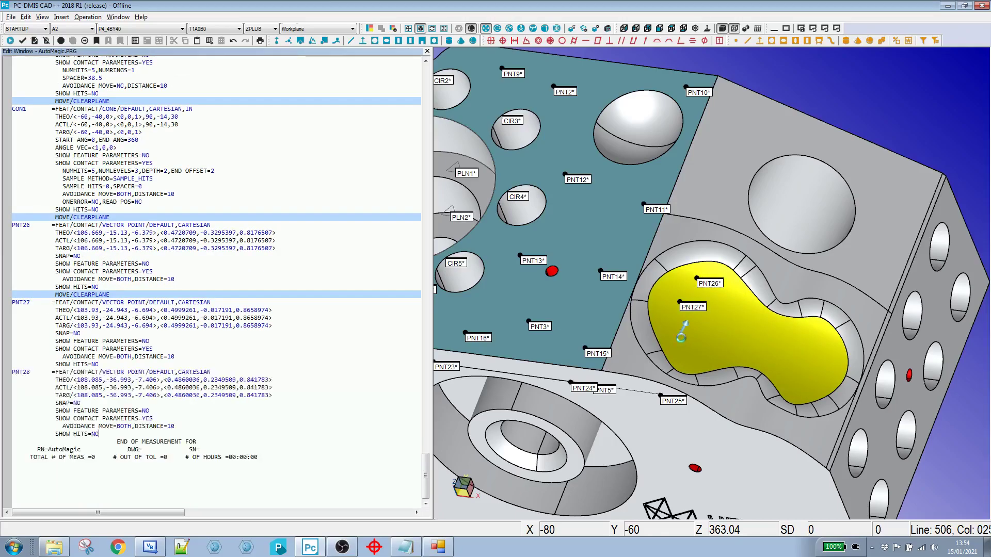
click(680, 334)
click(720, 355)
click(781, 366)
click(805, 387)
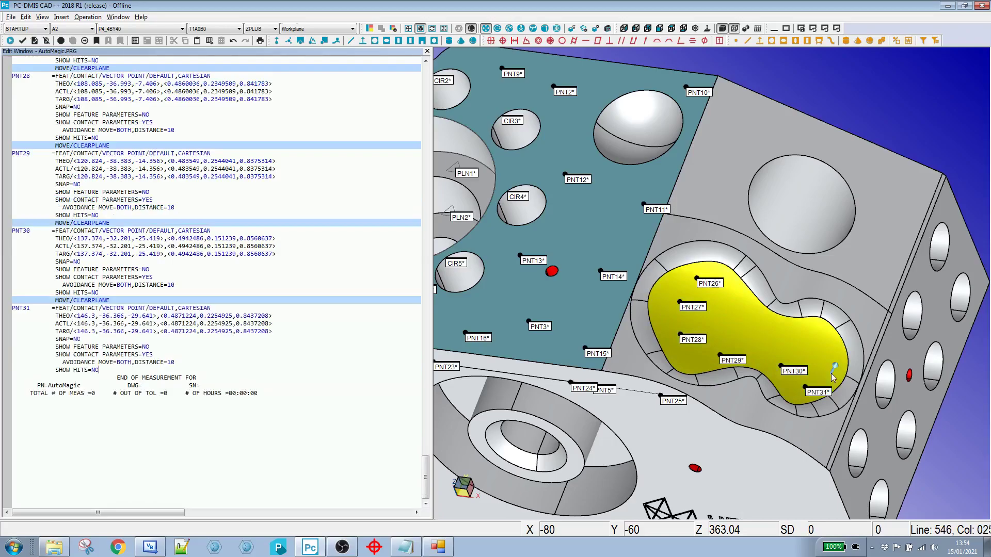
click(830, 369)
click(825, 340)
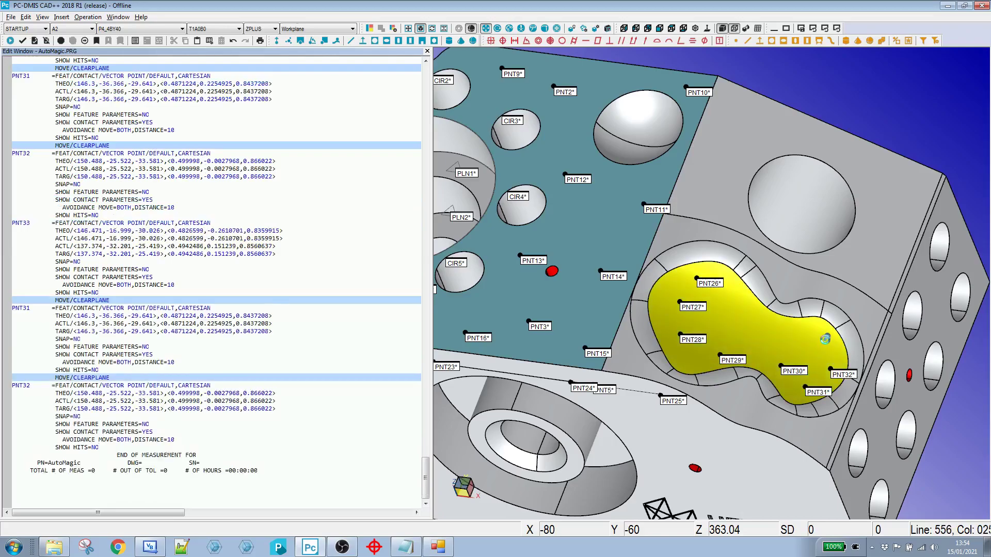
click(773, 341)
click(746, 322)
click(737, 299)
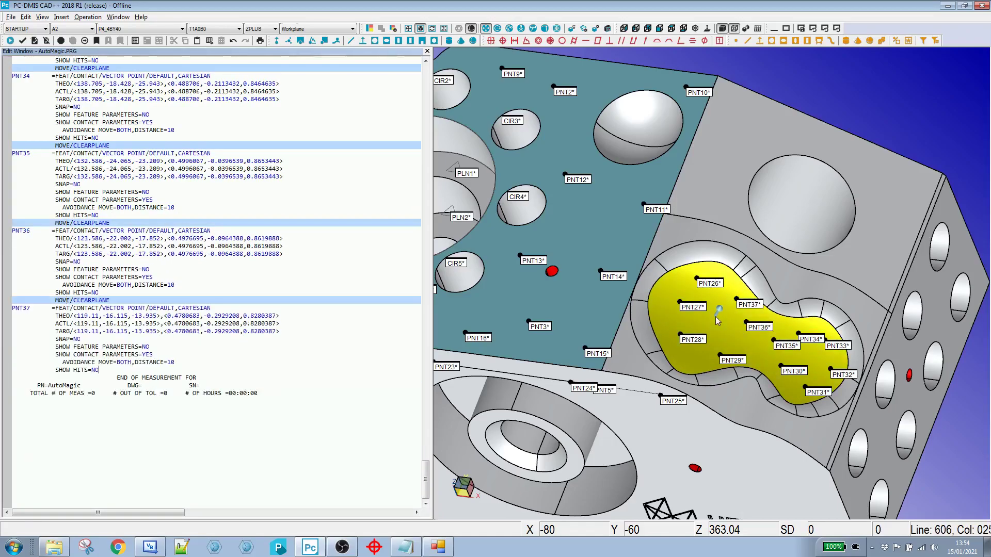
click(716, 316)
click(742, 337)
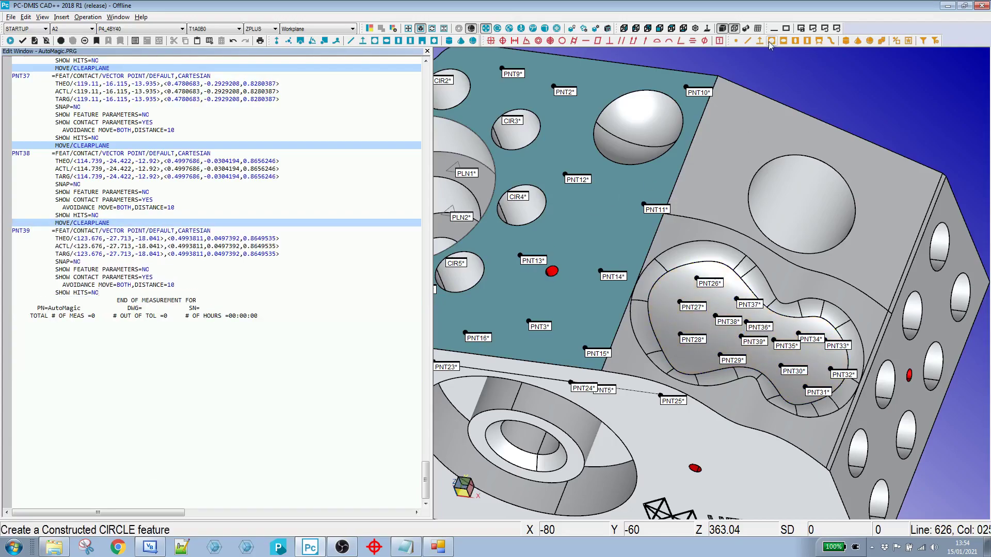
- Construct a feature set from the pocket's vector points PNT26 through PNT39
click(901, 43)
drag(183, 195, 183, 186)
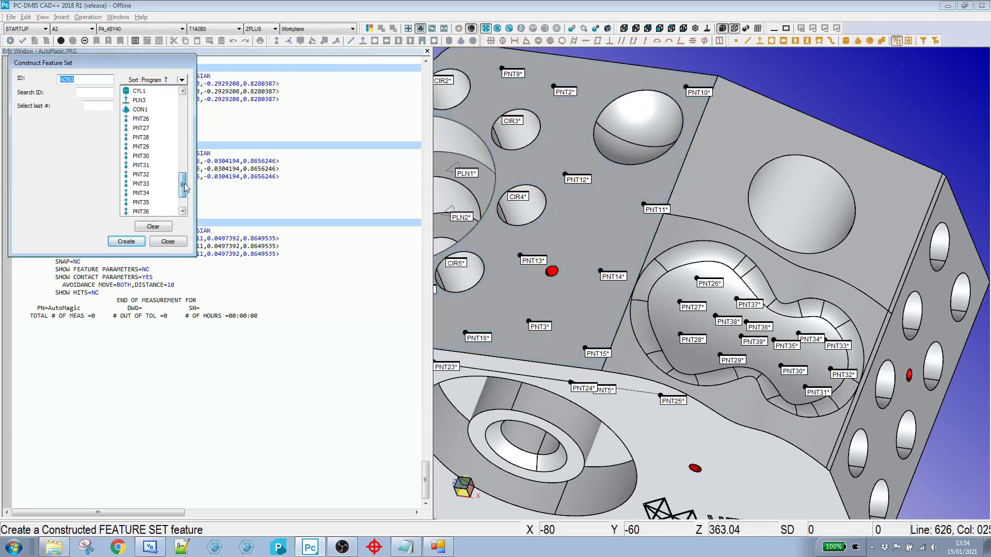
click(145, 120)
scroll(154, 206, down, 2)
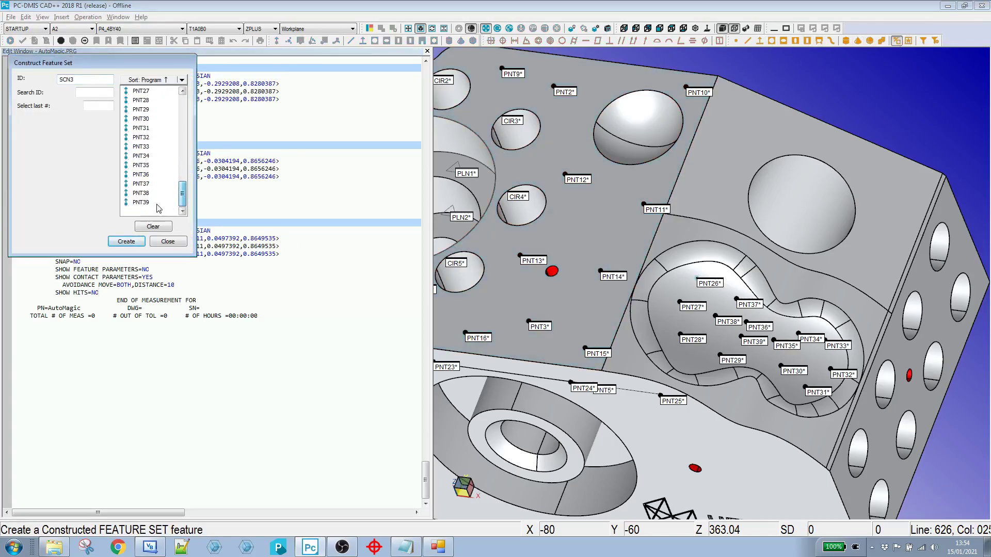
shift+click(153, 204)
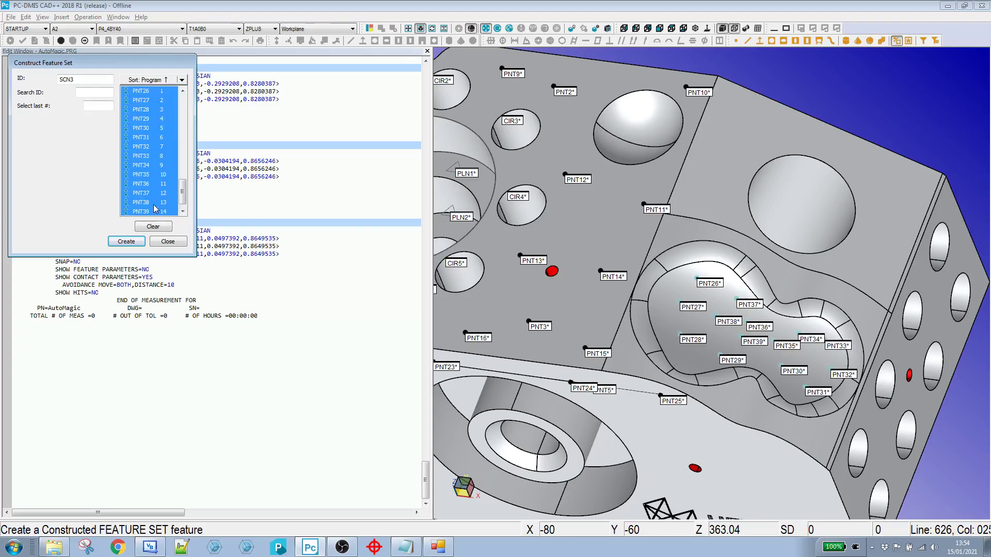
click(127, 242)
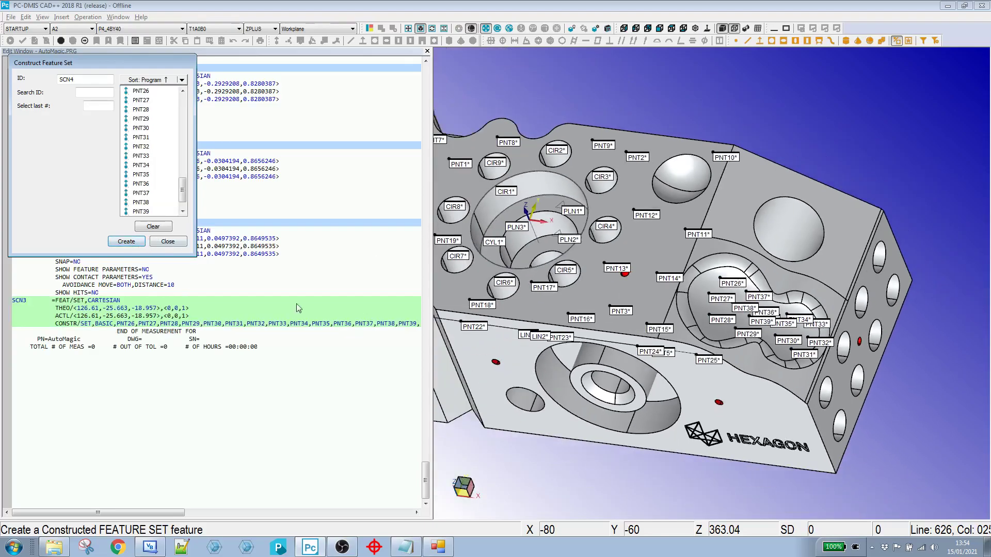
click(166, 244)
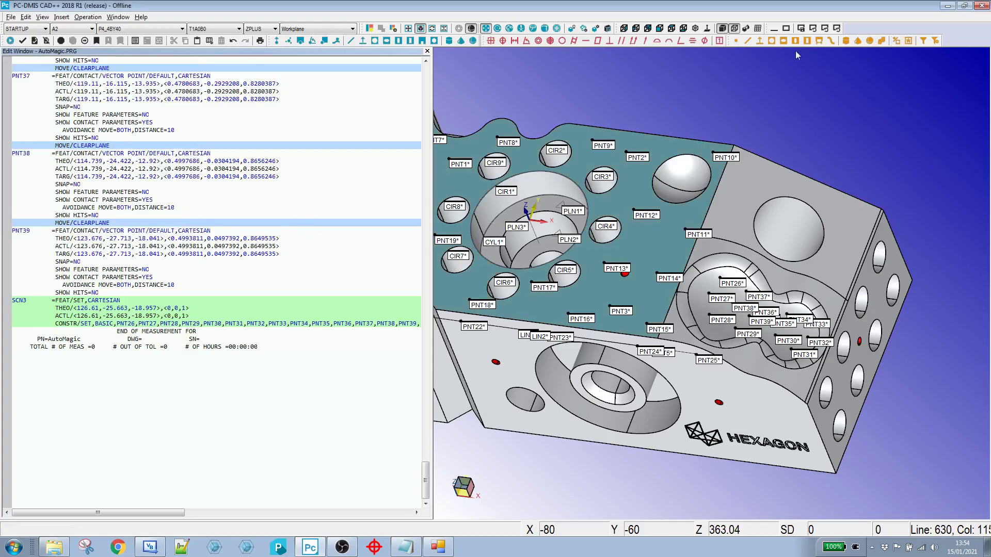
- Construct an Auto-type inner circle from the eight small hole circles CIR2 through CIR9 around the central bore
click(771, 41)
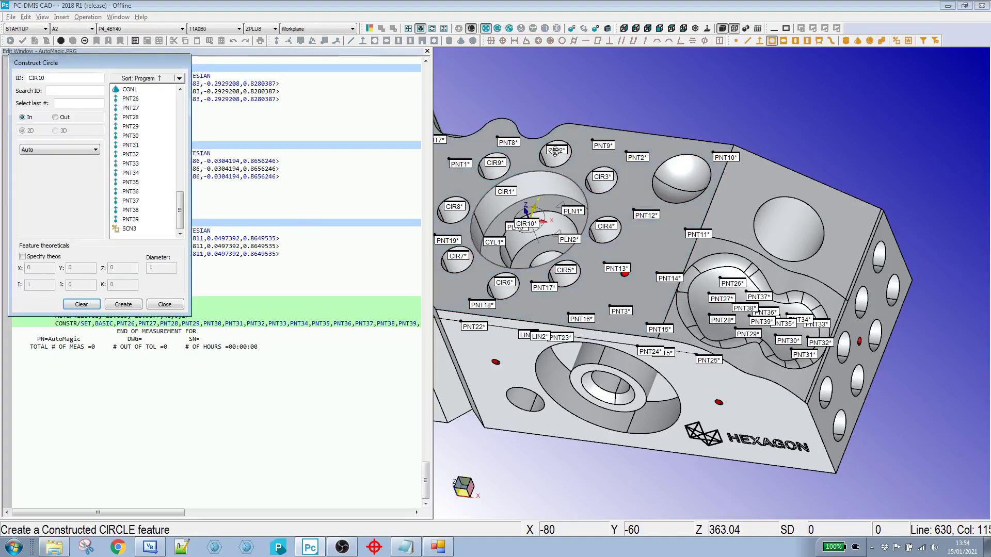
drag(180, 209, 174, 173)
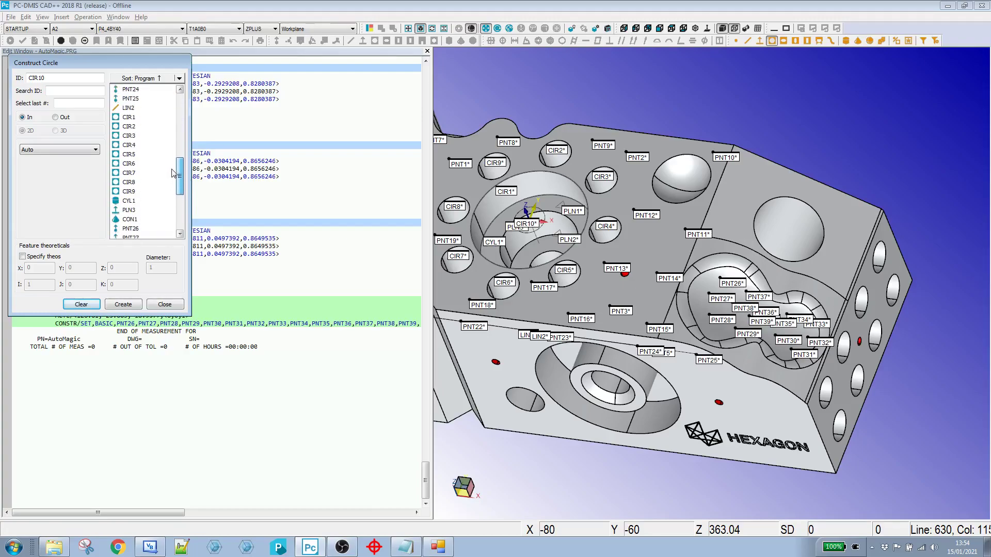
click(135, 127)
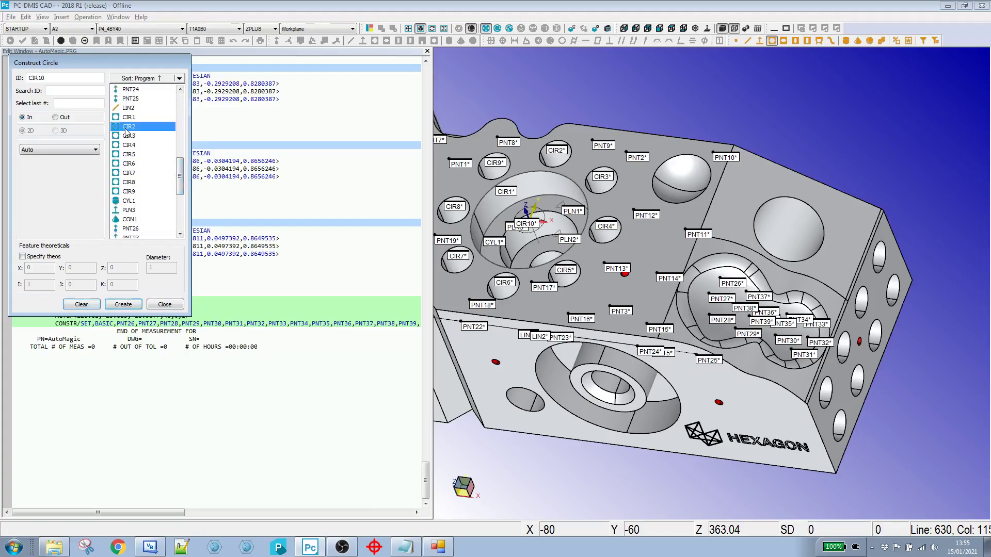
shift+click(128, 194)
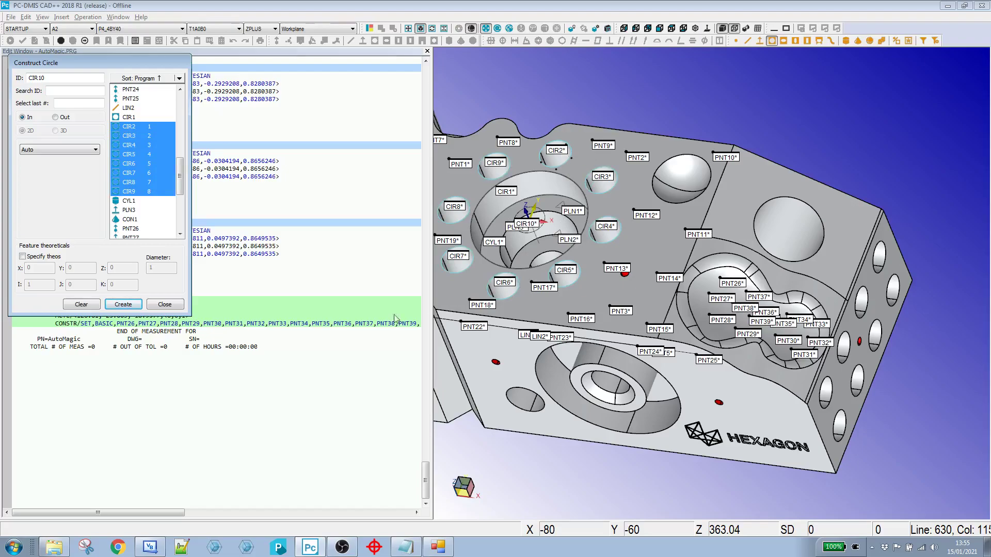
click(122, 304)
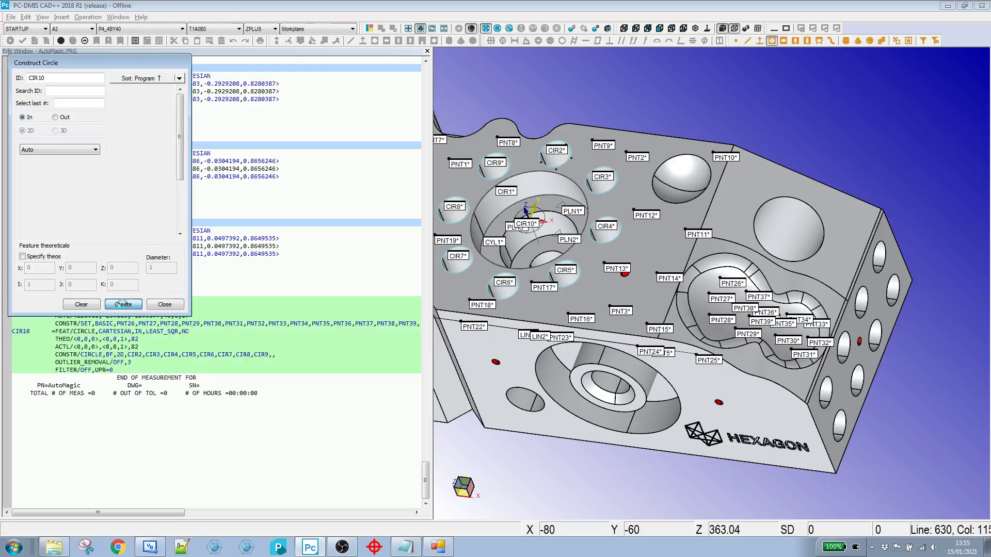
click(164, 305)
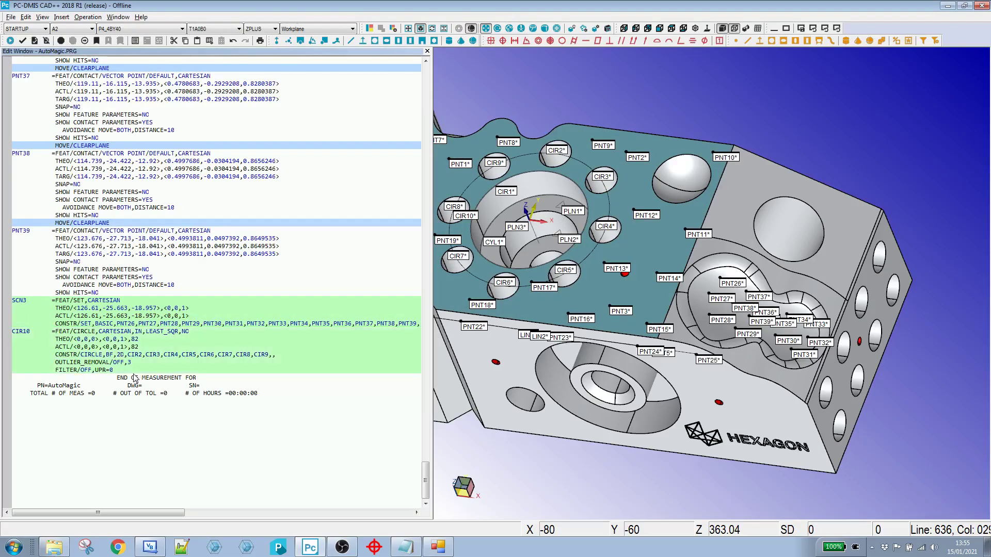
scroll(640, 289, down, 3)
scroll(641, 309, up, 4)
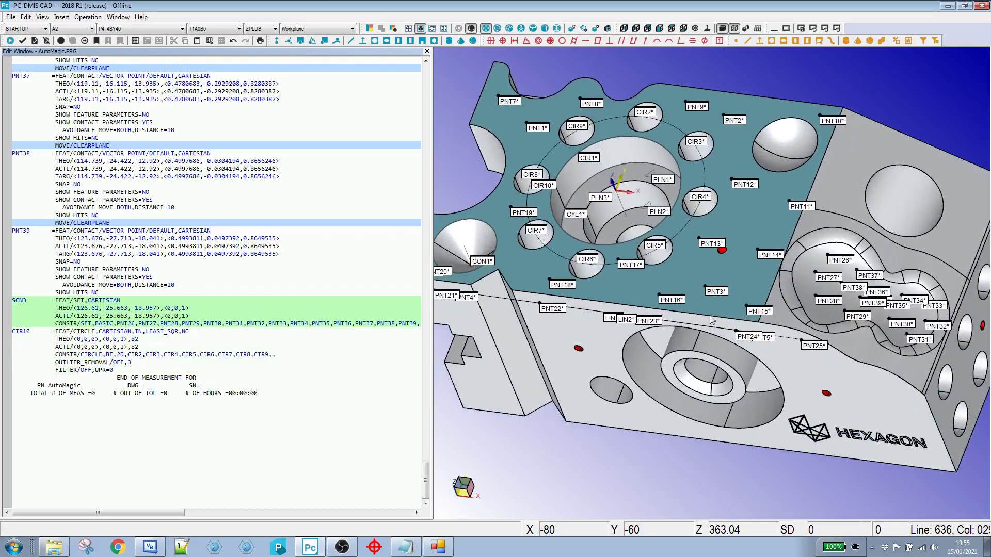
scroll(725, 333, up, 1)
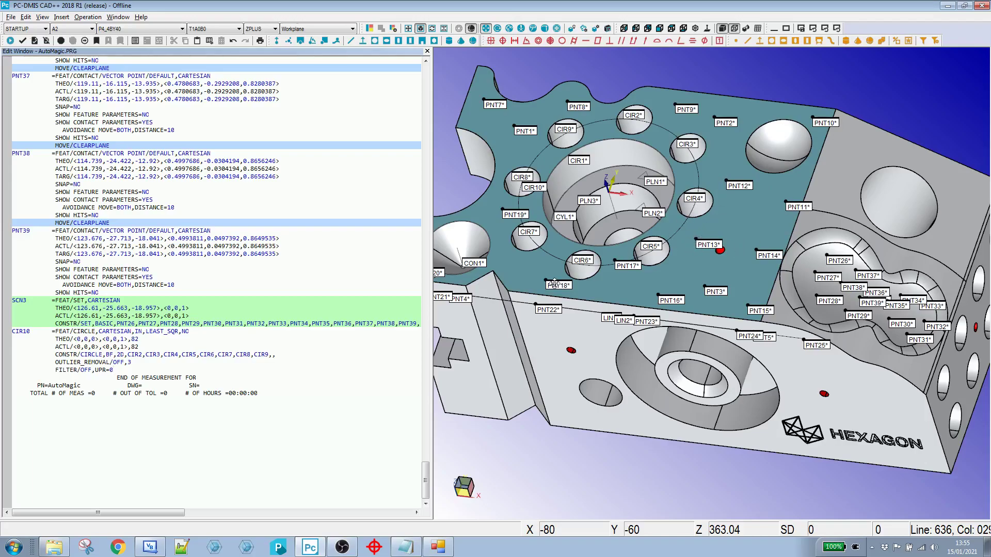
- Switch to AutoMagic, reload the program's commands, and rename plane PLN1 and its points with the base name man_pln
click(440, 547)
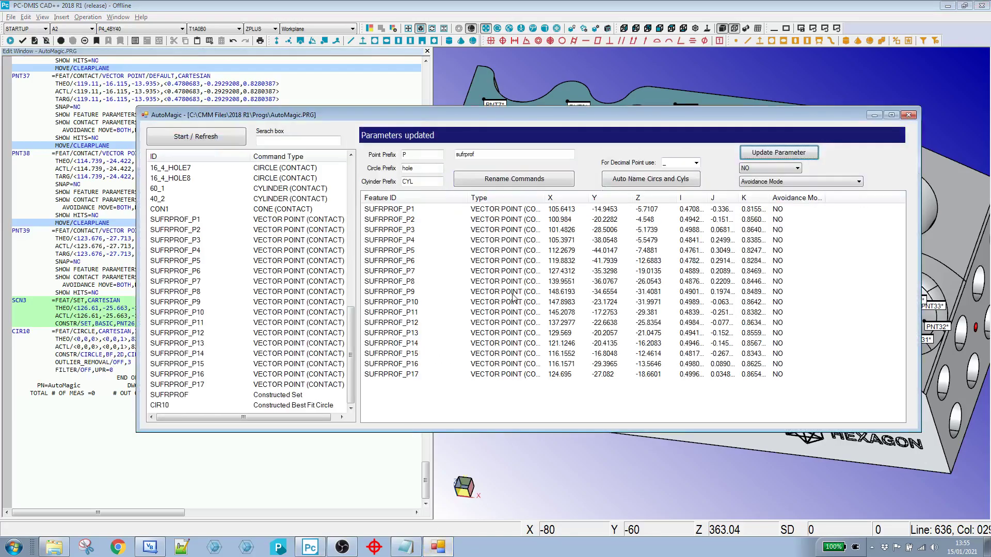
click(197, 139)
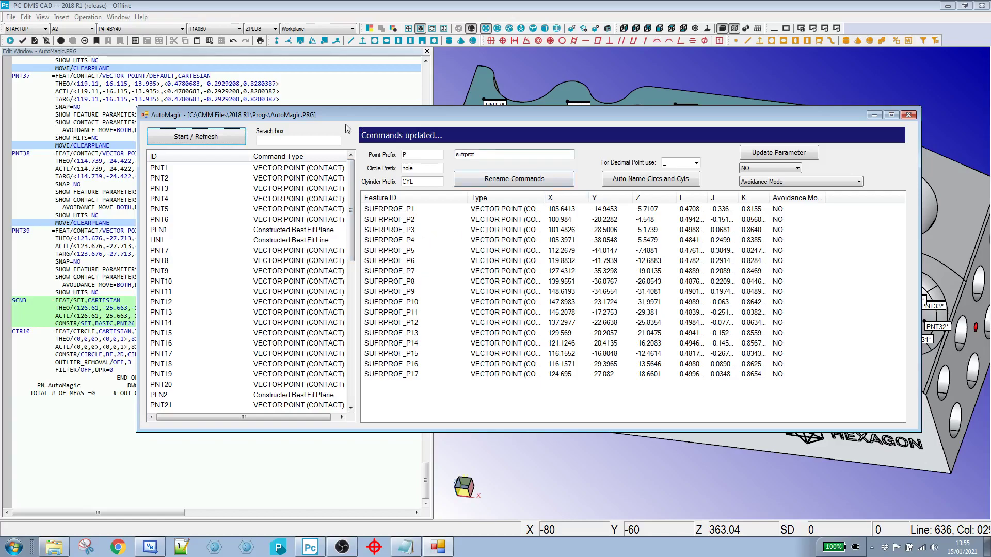
click(159, 231)
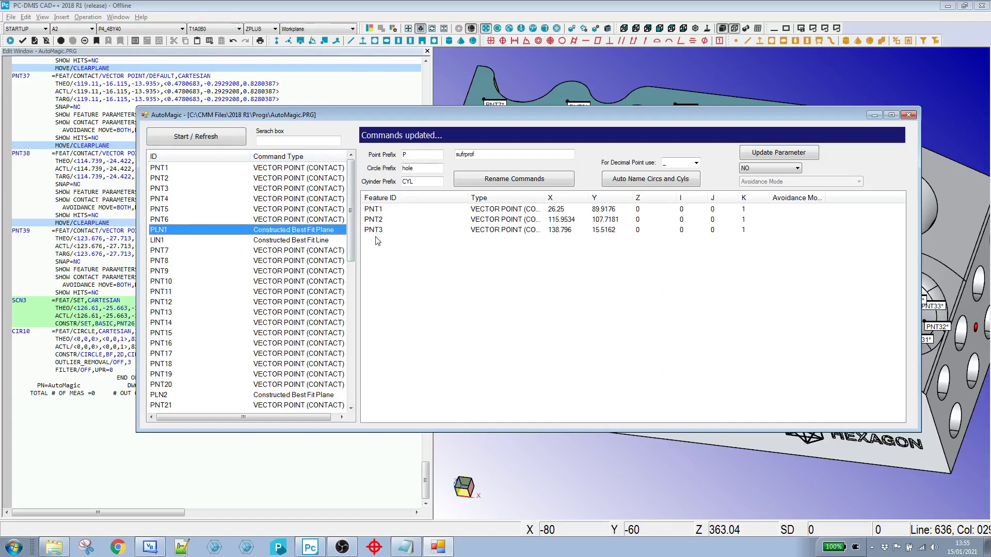
drag(488, 154, 453, 155)
text(mn)
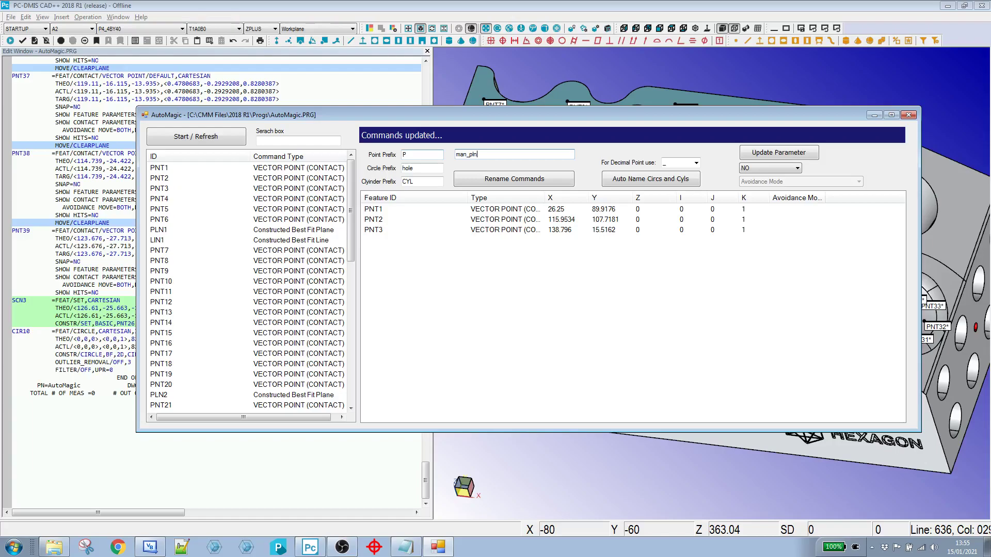
click(521, 181)
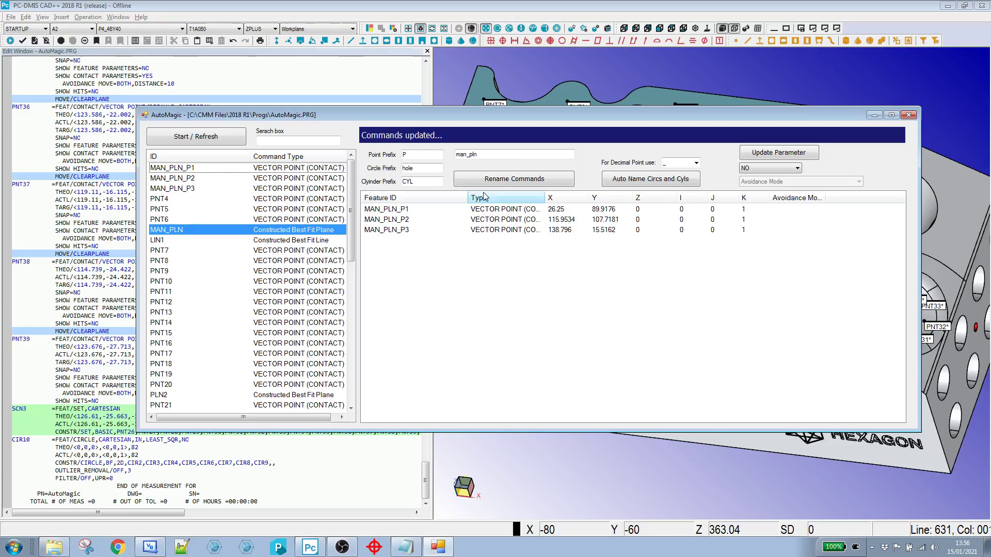
- Set the point prefix to PNT and rename line LIN1 and its points with the base name man_lin
click(415, 154)
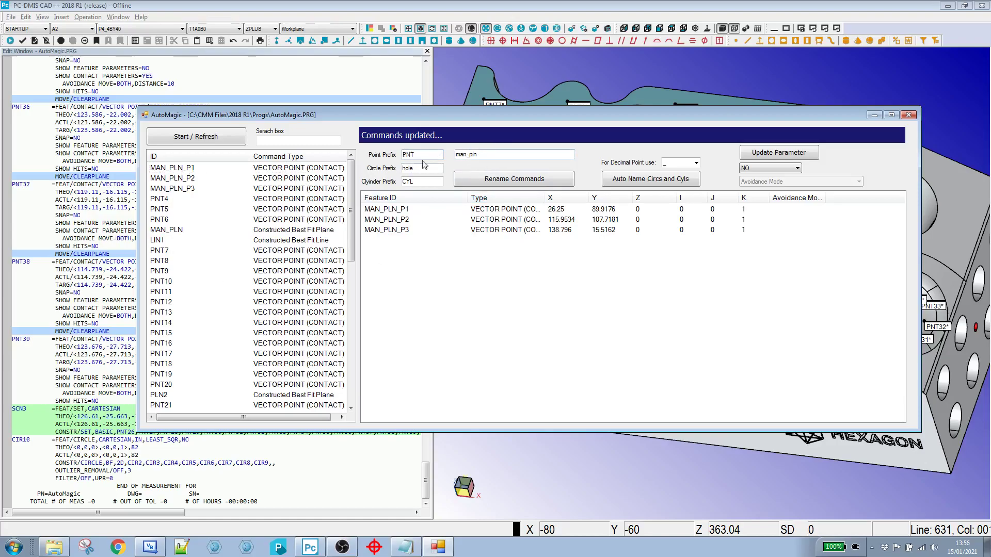
click(159, 242)
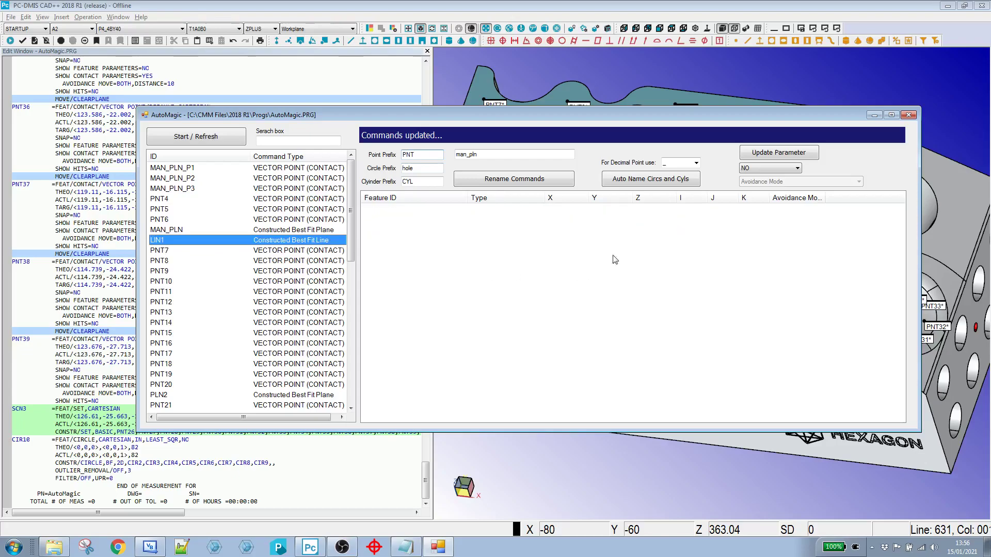
double_click(486, 155)
click(472, 156)
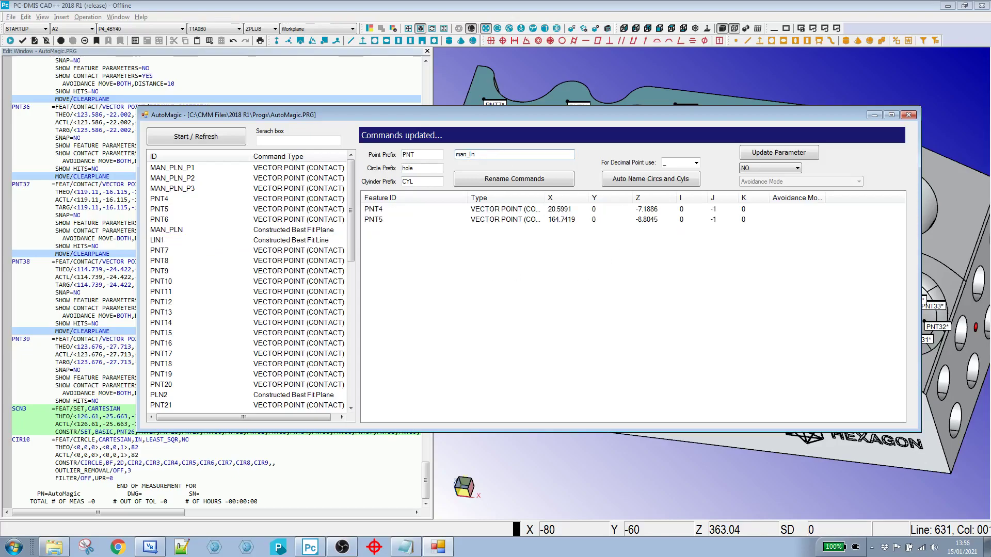
click(522, 179)
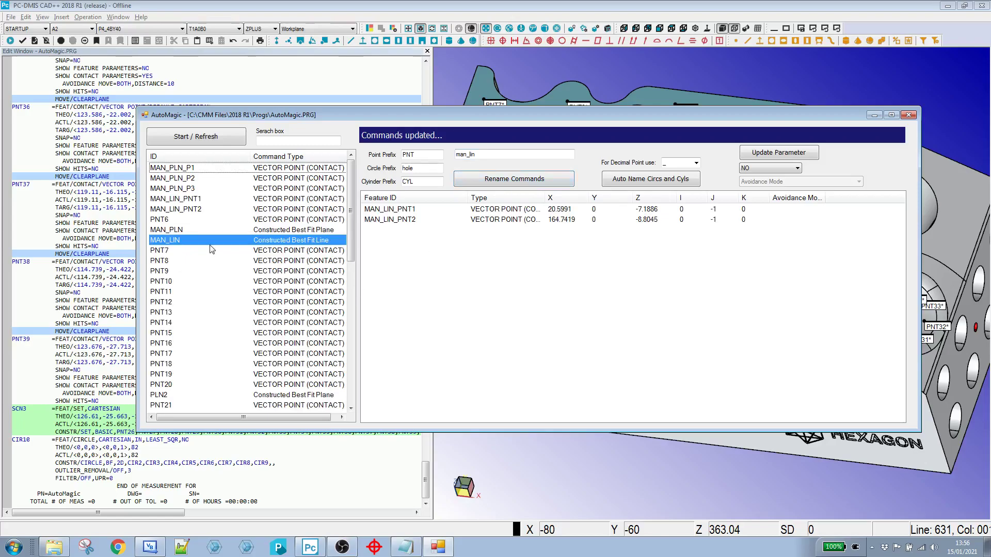
- Rename constructed plane PLN2 and its points with the base name dat_a
scroll(349, 234, down, 2)
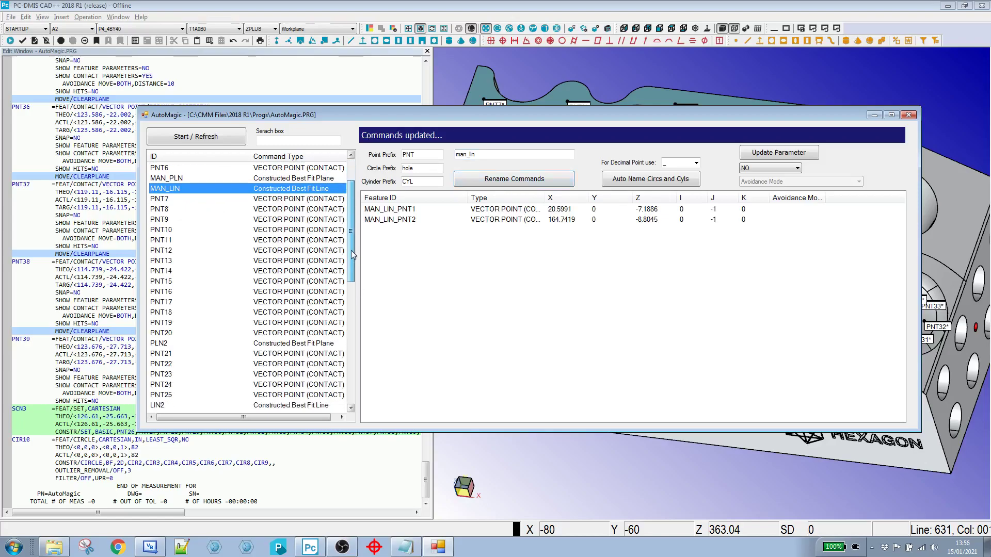
click(163, 335)
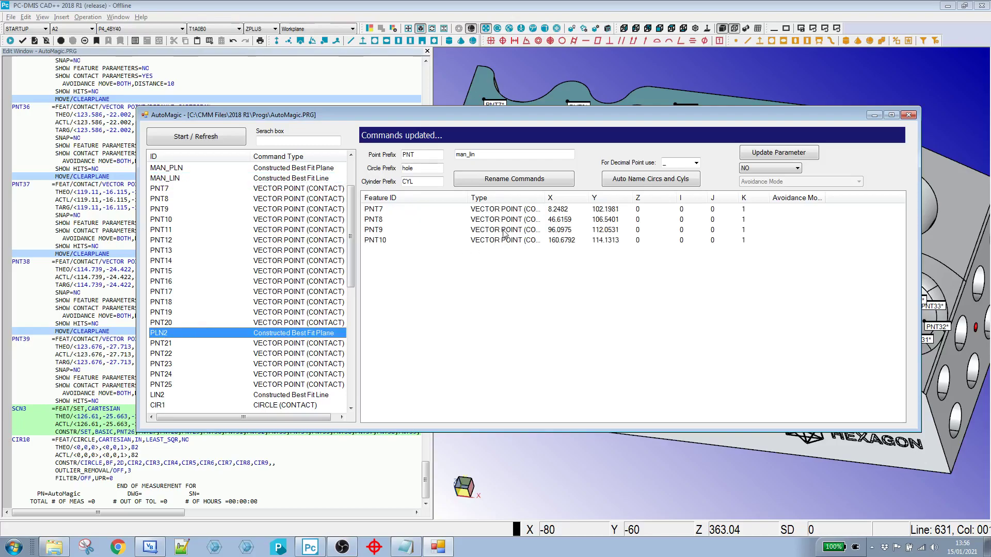
drag(484, 160, 442, 154)
text(dat_a)
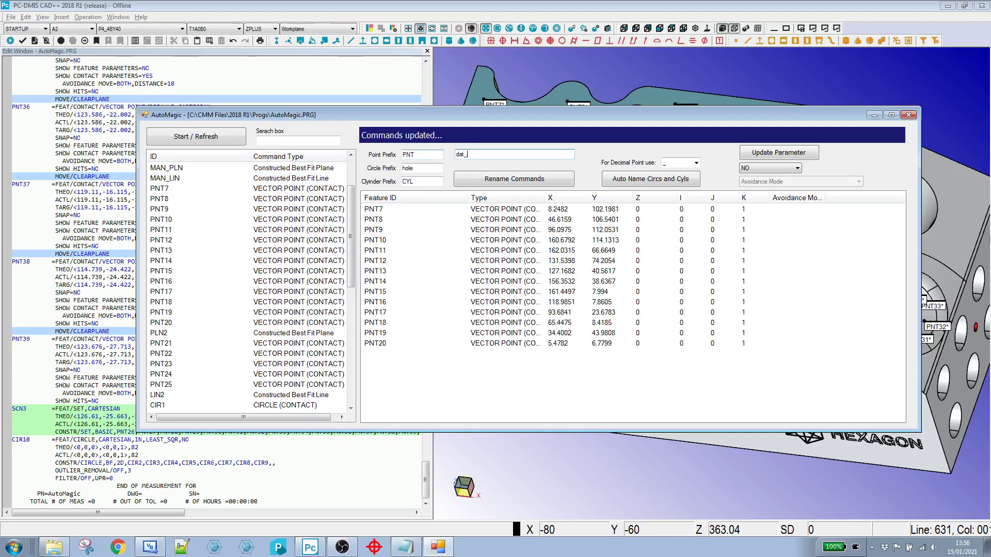
click(498, 180)
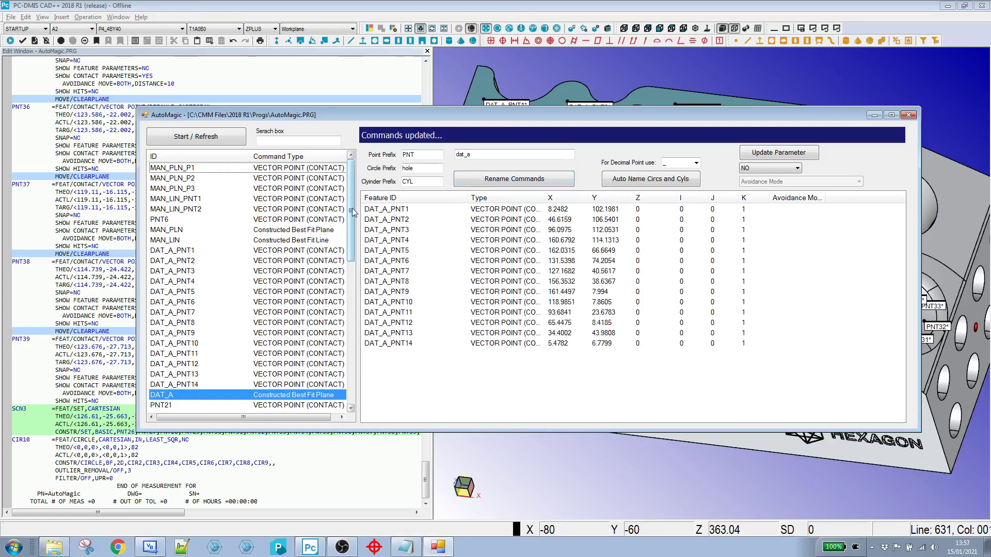
- Rename constructed line LIN2 and its points with the base name dat_b
drag(352, 213, 347, 283)
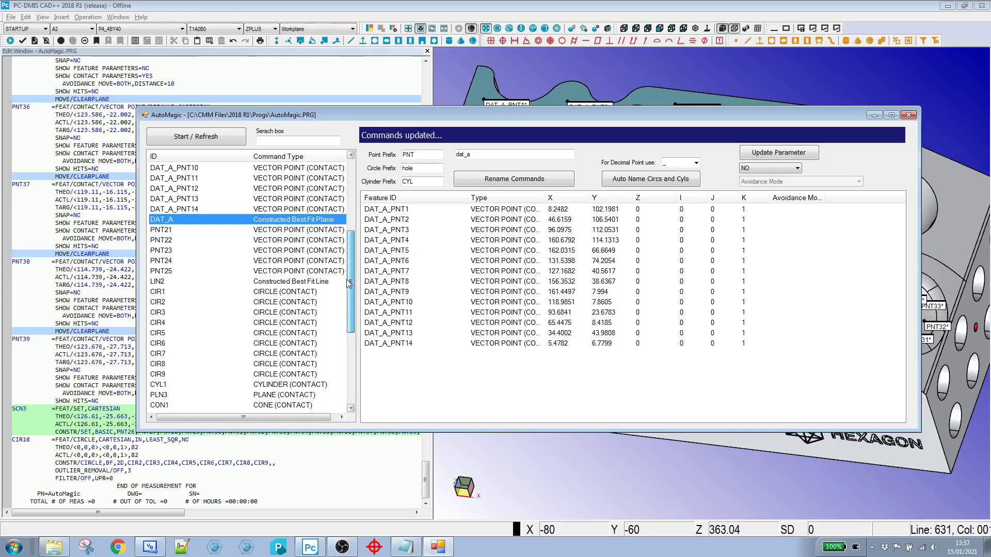
click(170, 282)
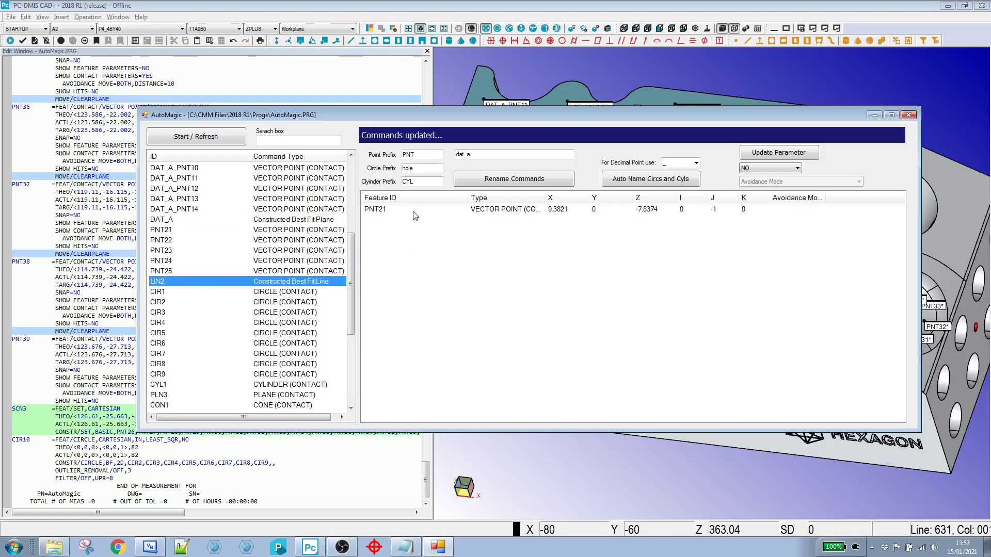
click(475, 154)
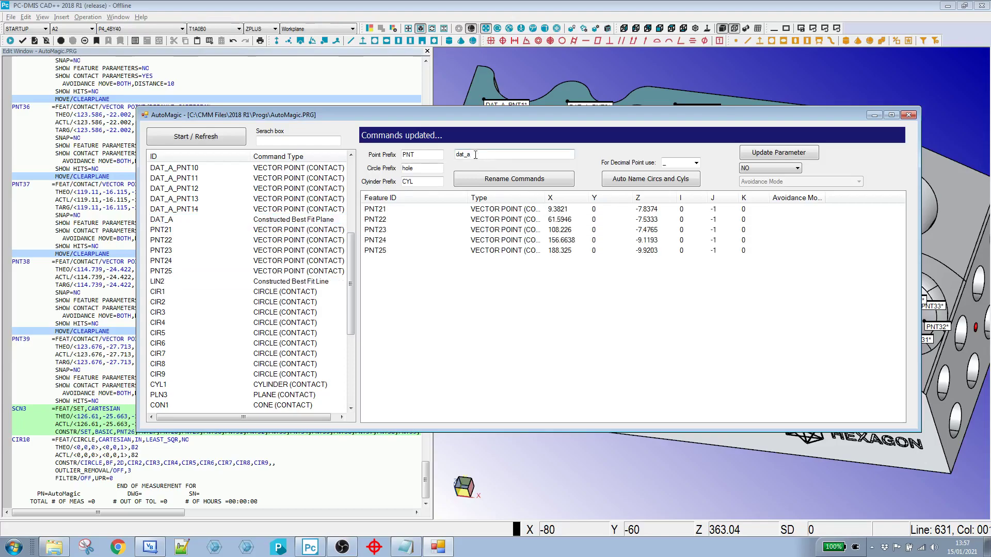
click(519, 180)
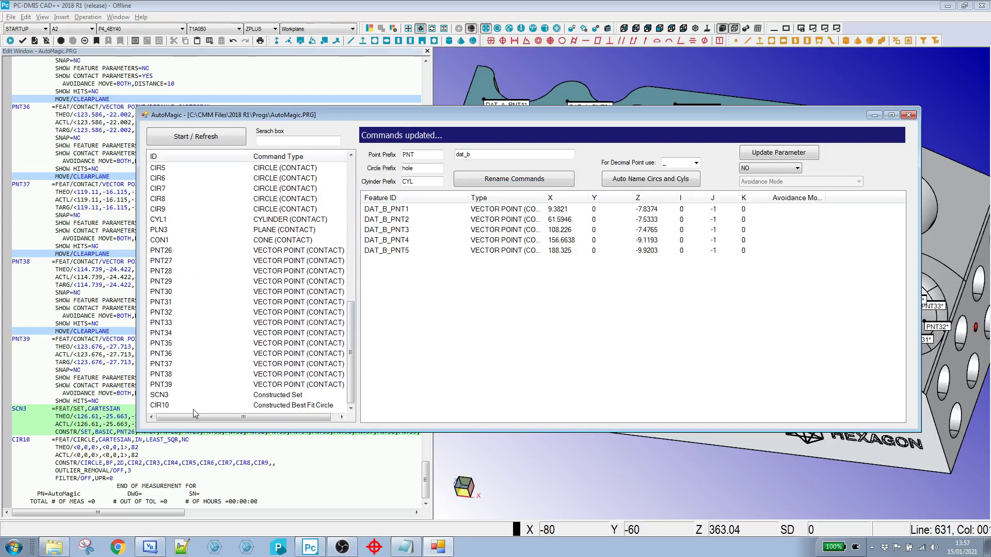
- Rename constructed set SCN3 and its pocket points with the base name surf_prof
click(162, 395)
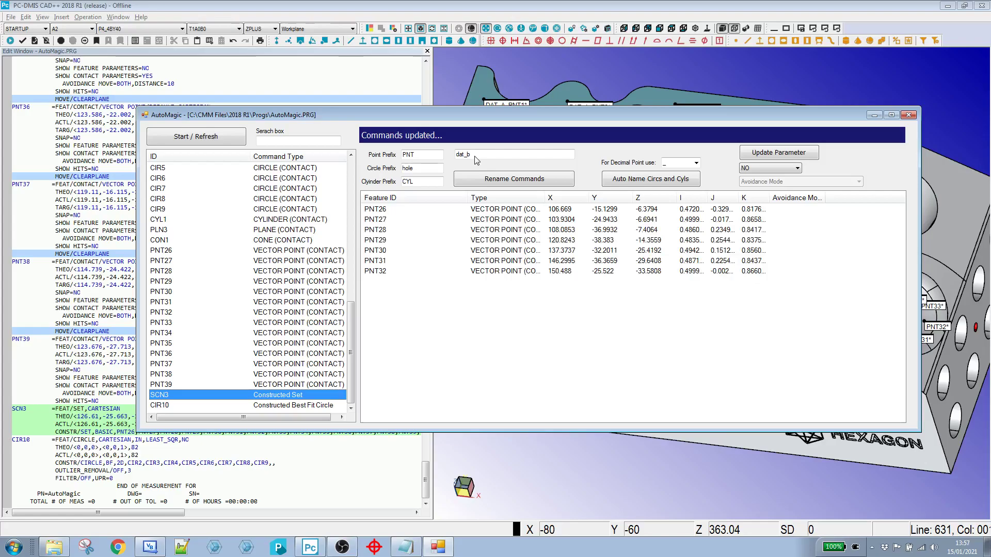
double_click(474, 155)
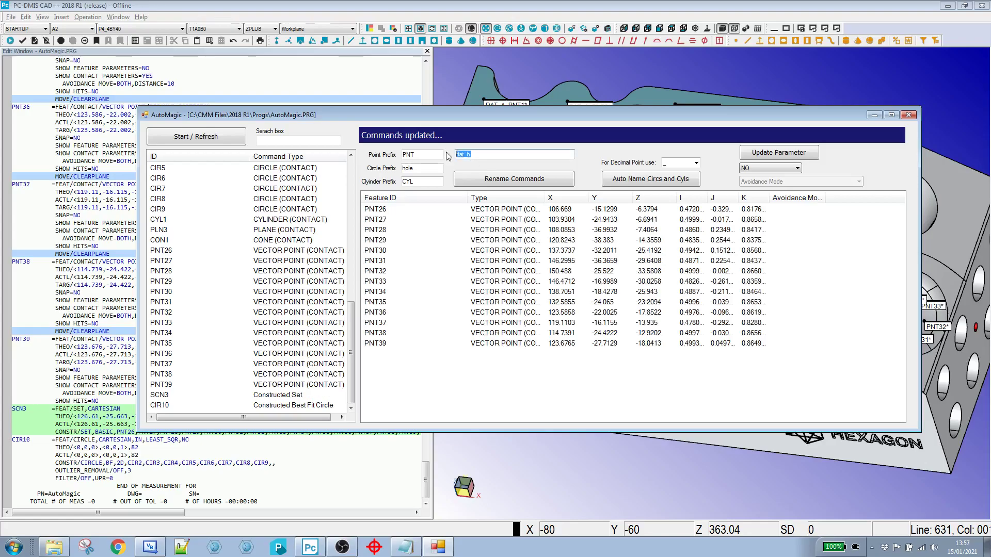
text(surf_prof)
click(512, 179)
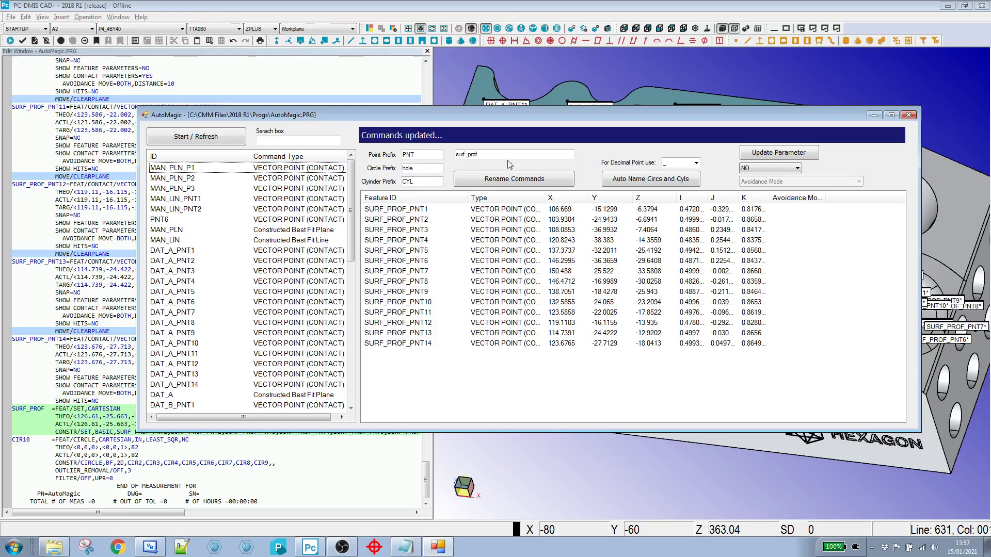
- Select the eight bolt-hole circles CIR2 to CIR9 in the AutoMagic command list
drag(353, 232, 353, 326)
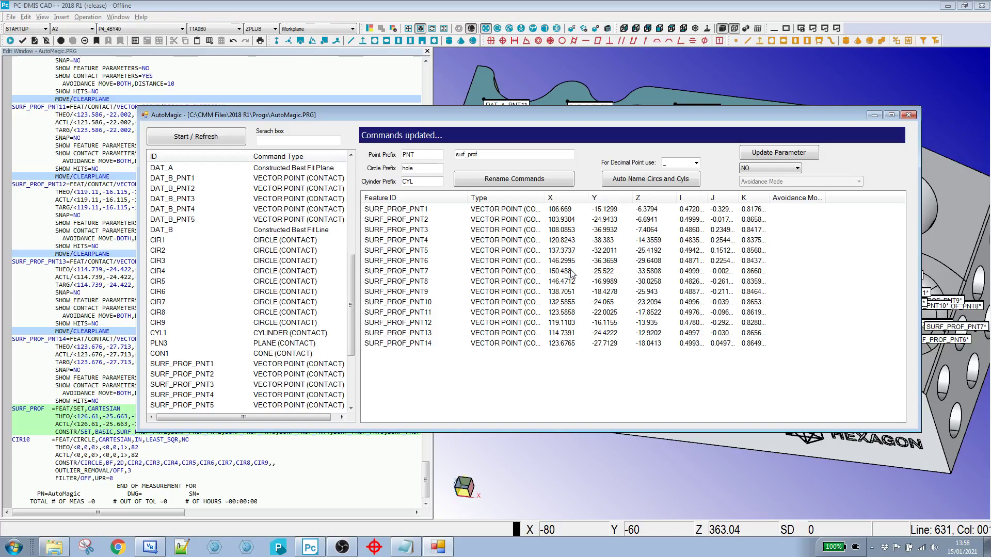
click(157, 253)
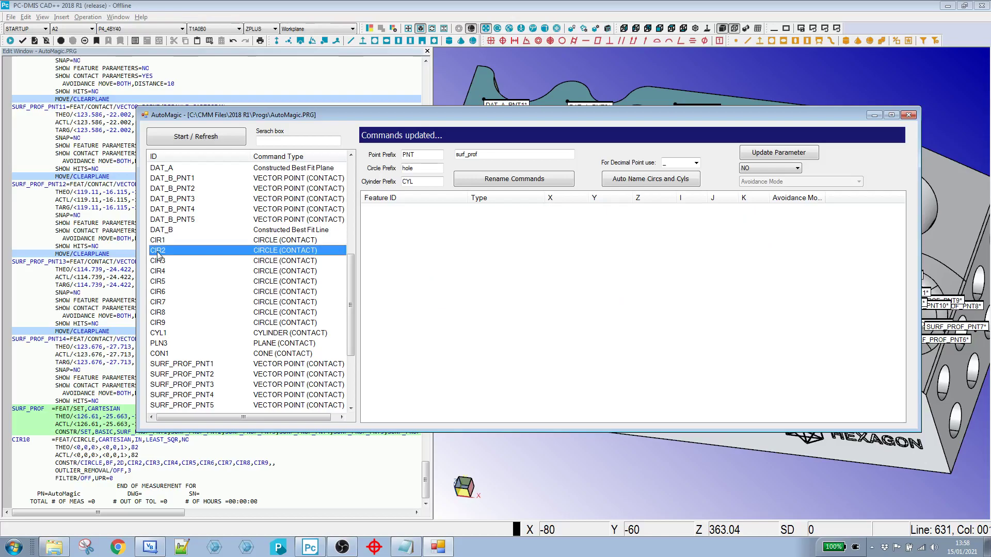
click(564, 10)
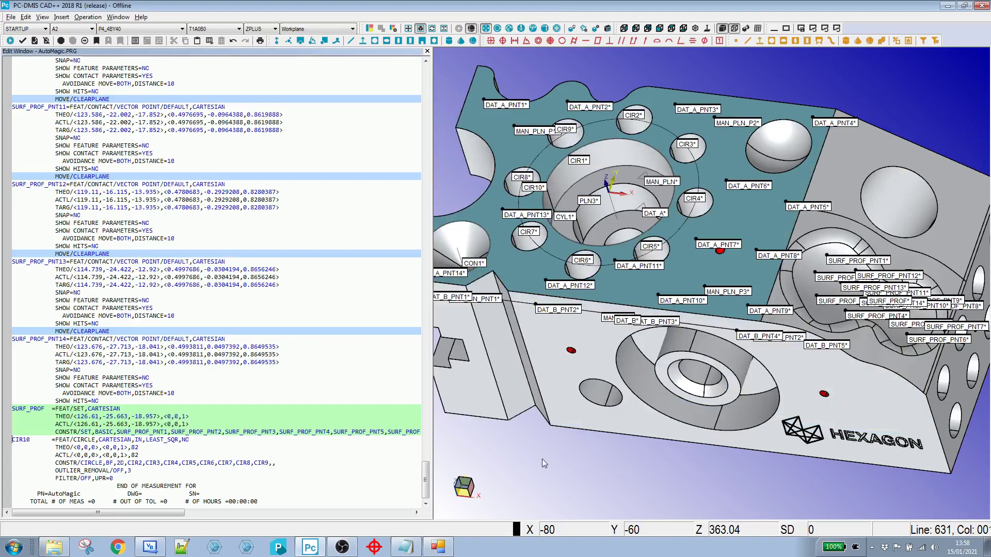
click(439, 548)
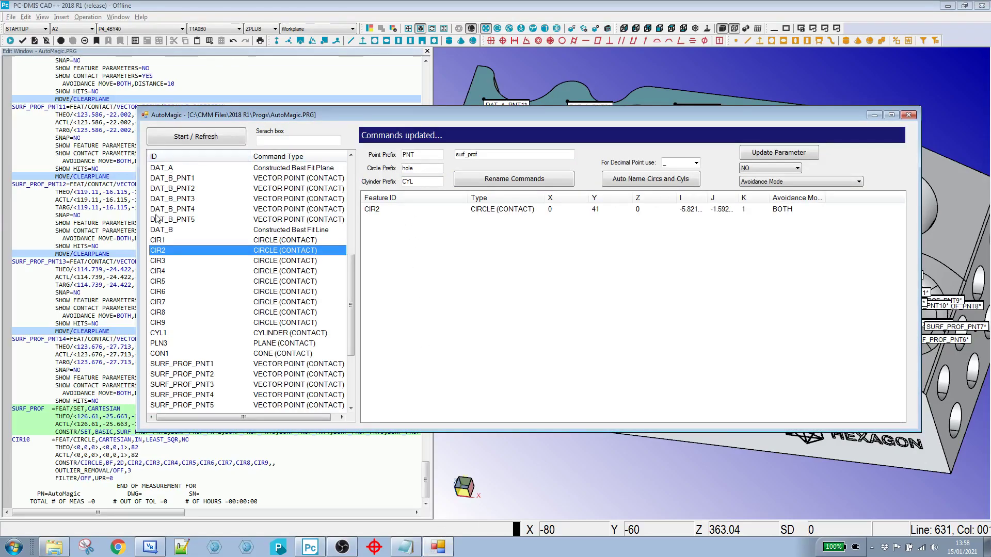
shift+click(161, 323)
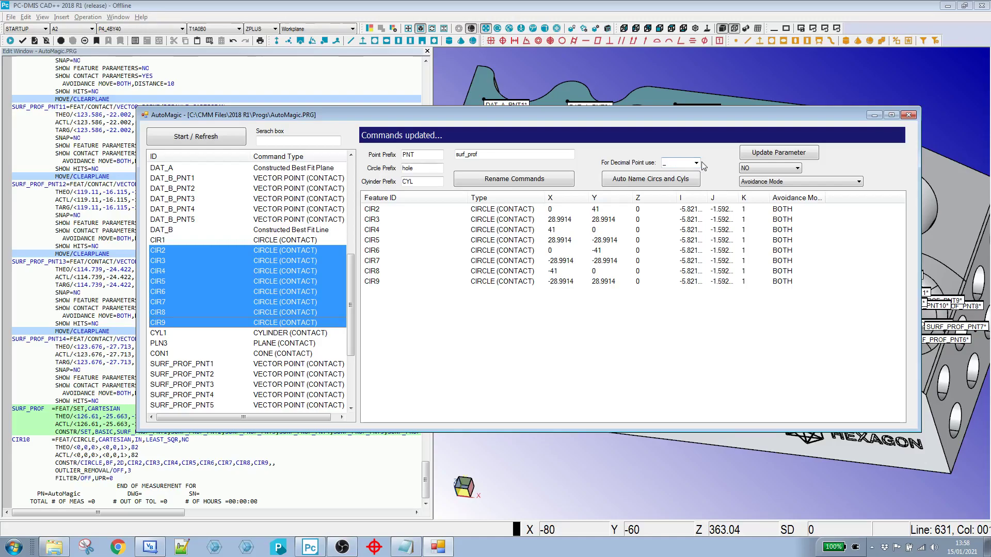
click(696, 163)
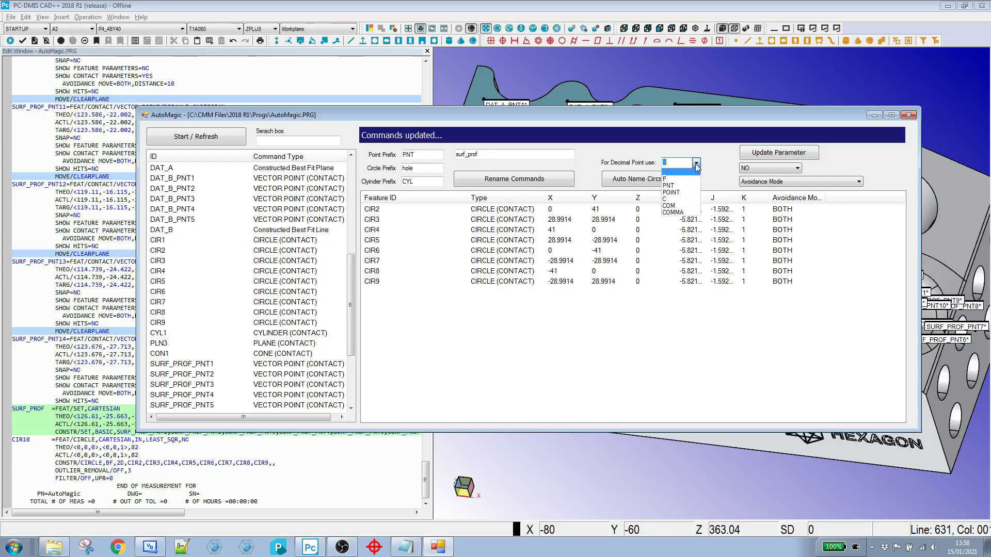
click(696, 164)
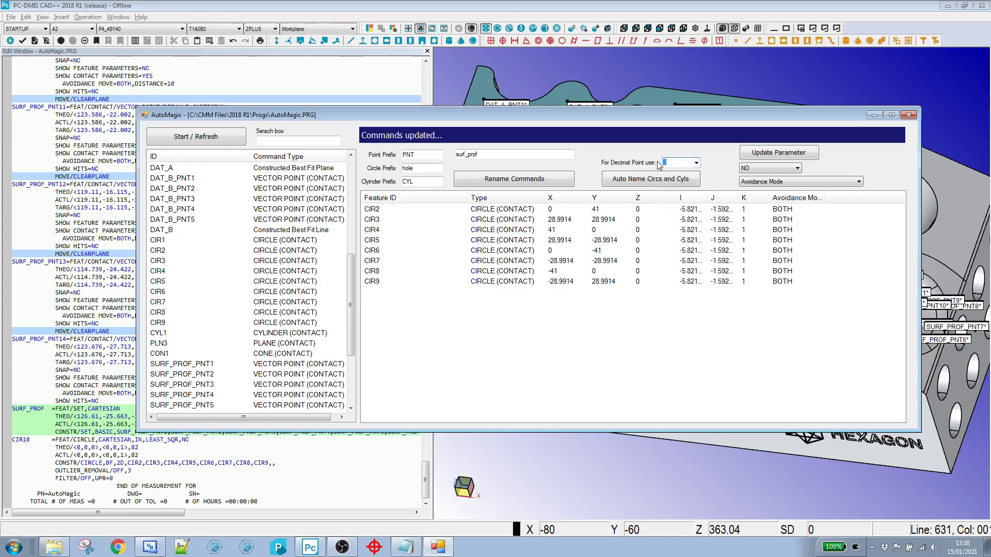
text(,)
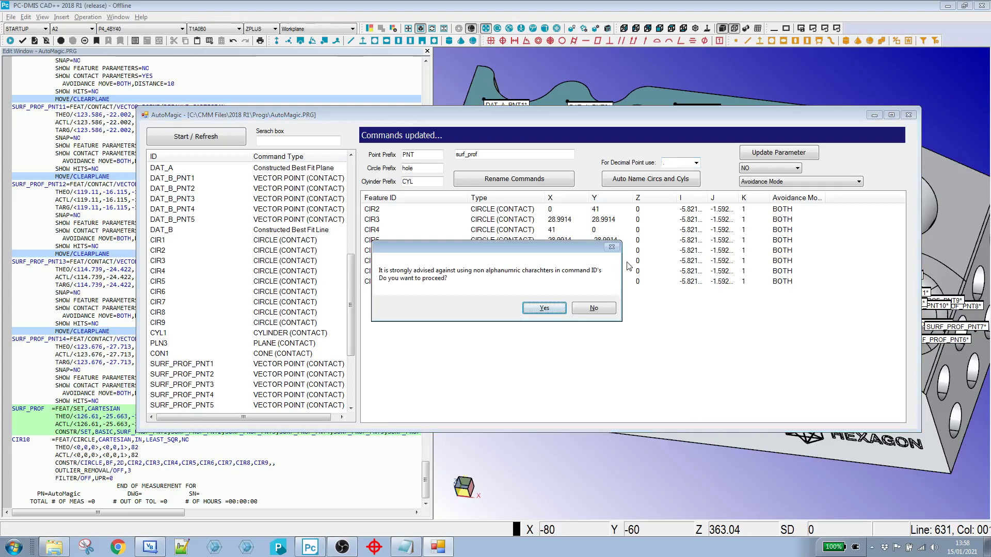
click(599, 309)
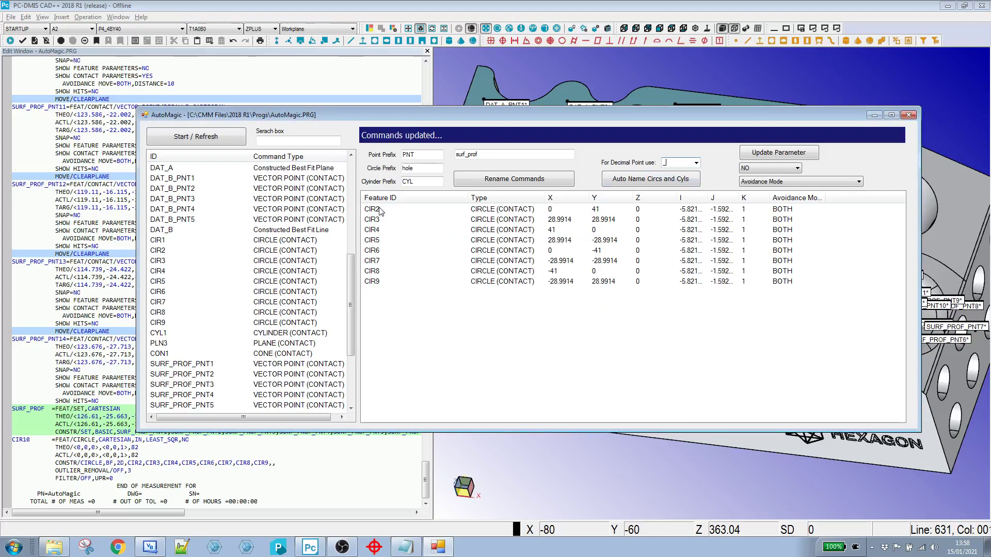
- Auto-name the selected circles with the hole prefix and an underscore for the decimal point, and check the first hole's diameter in the program
click(649, 185)
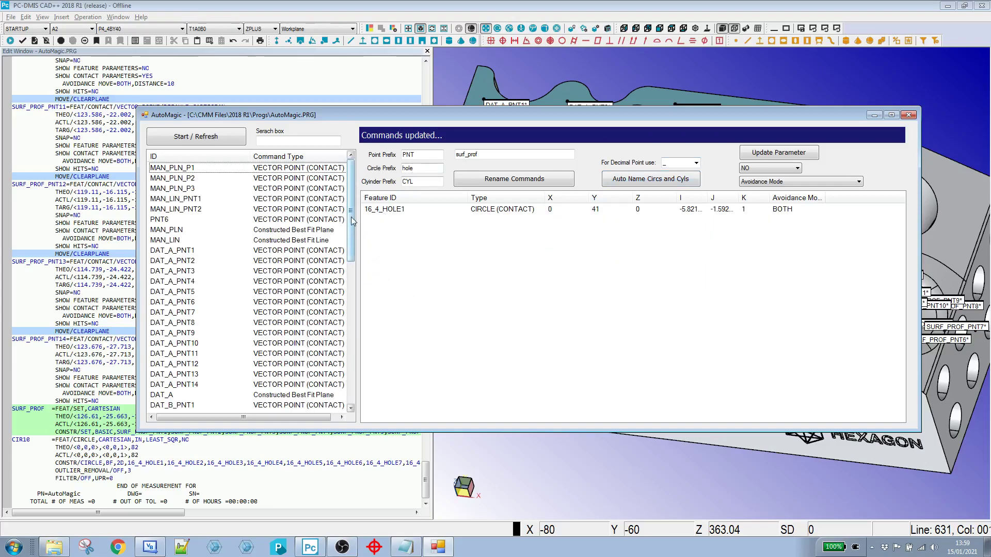
drag(351, 223, 356, 315)
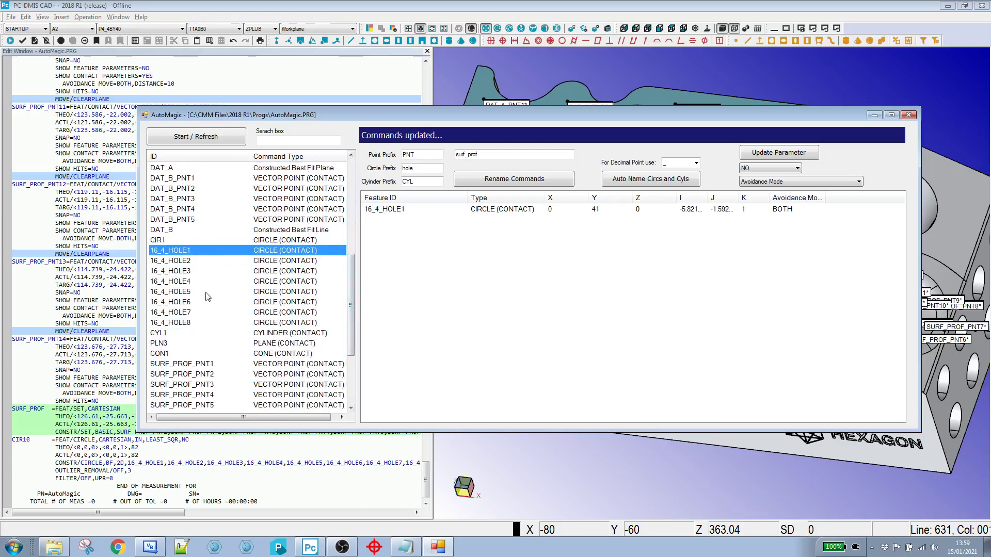
click(181, 324)
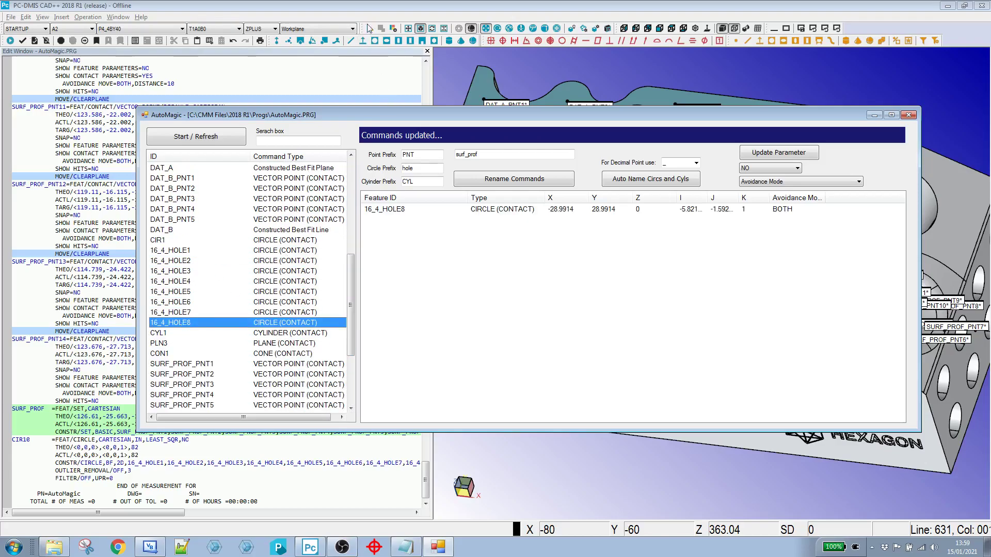
click(374, 12)
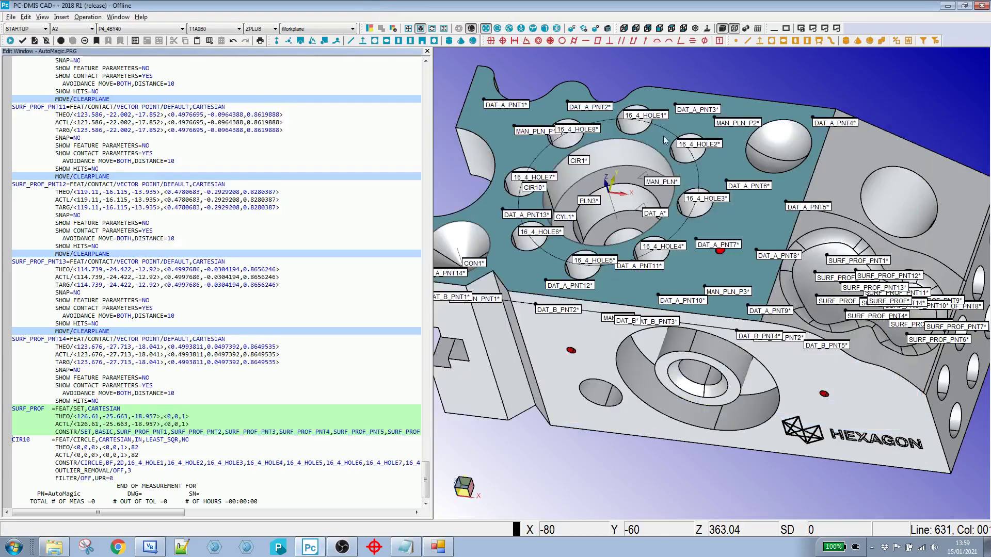
right_click(639, 116)
click(678, 248)
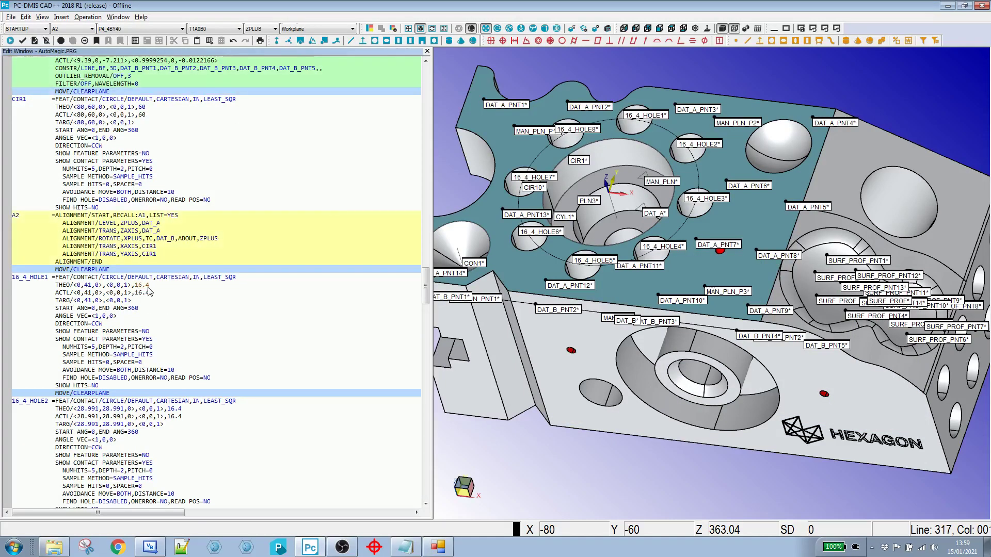
- Set Num Hits to 7 for circles 16_4_HOLE1 to 16_4_HOLE8 in AutoMagic
click(440, 548)
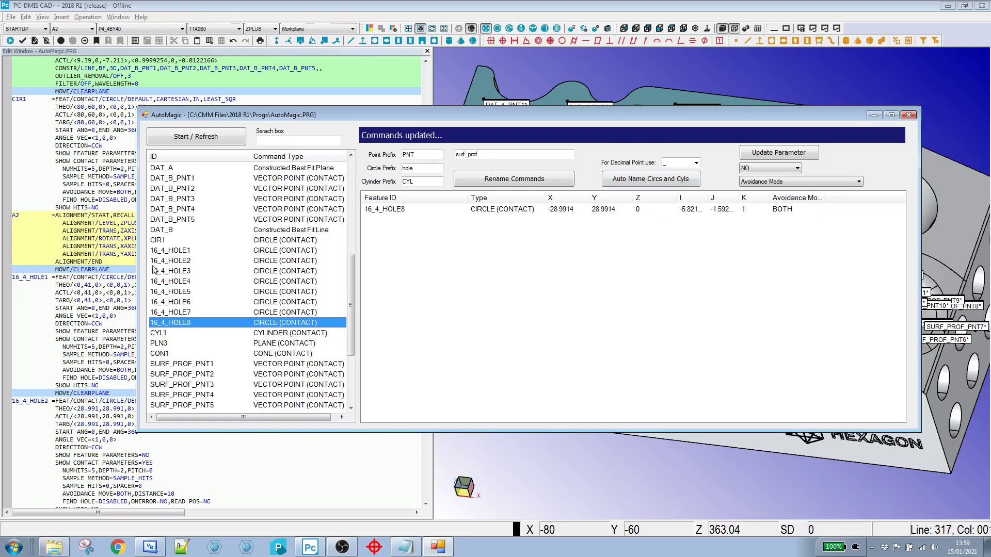
click(165, 251)
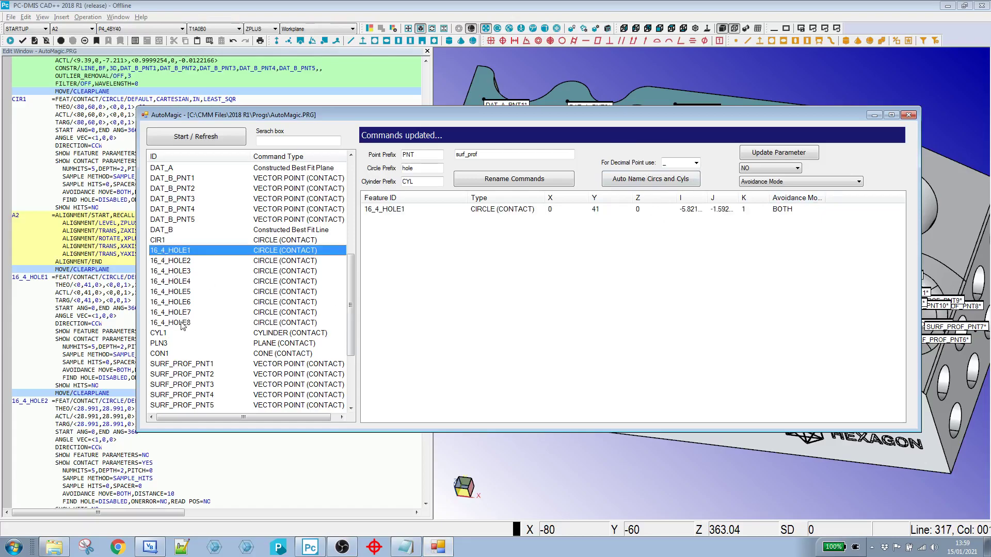
shift+click(182, 323)
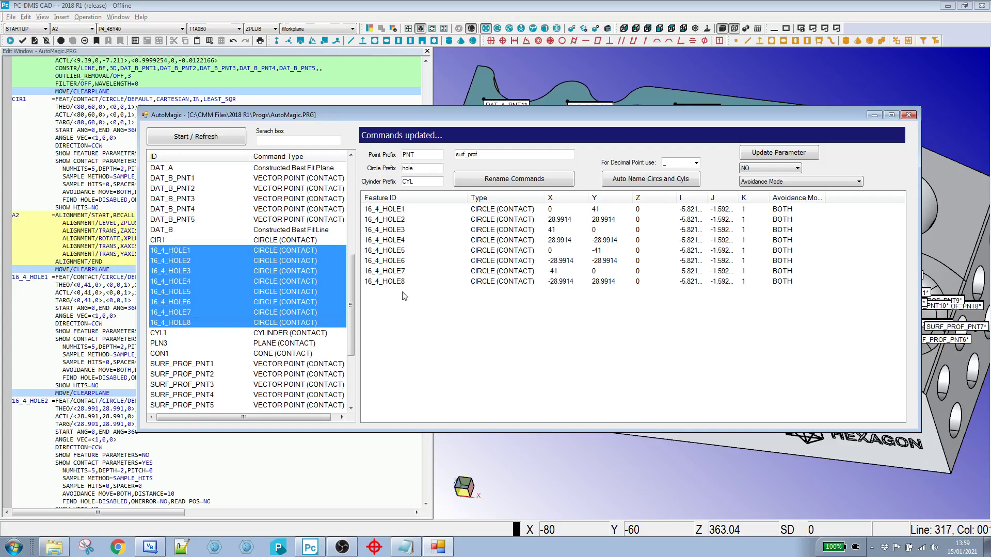
click(755, 167)
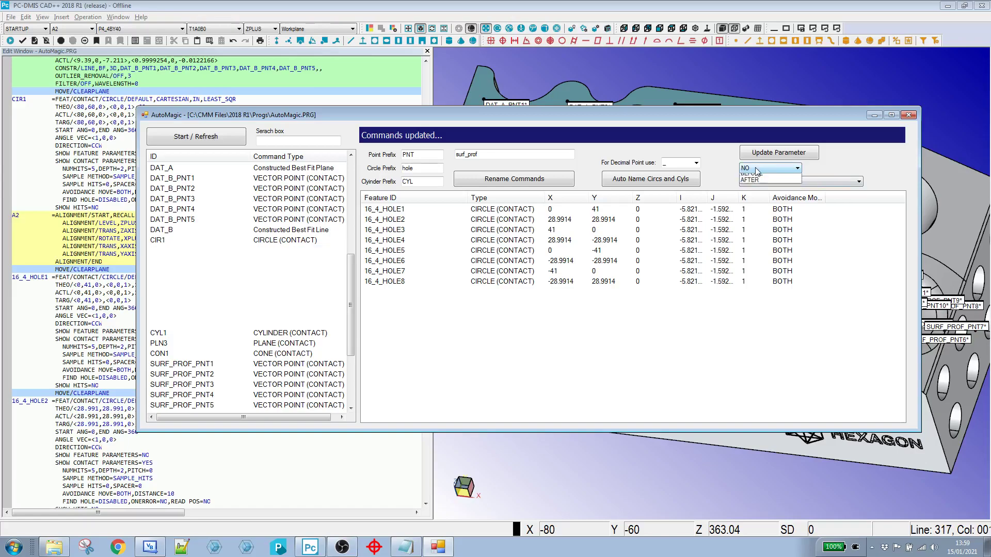
click(754, 168)
click(761, 182)
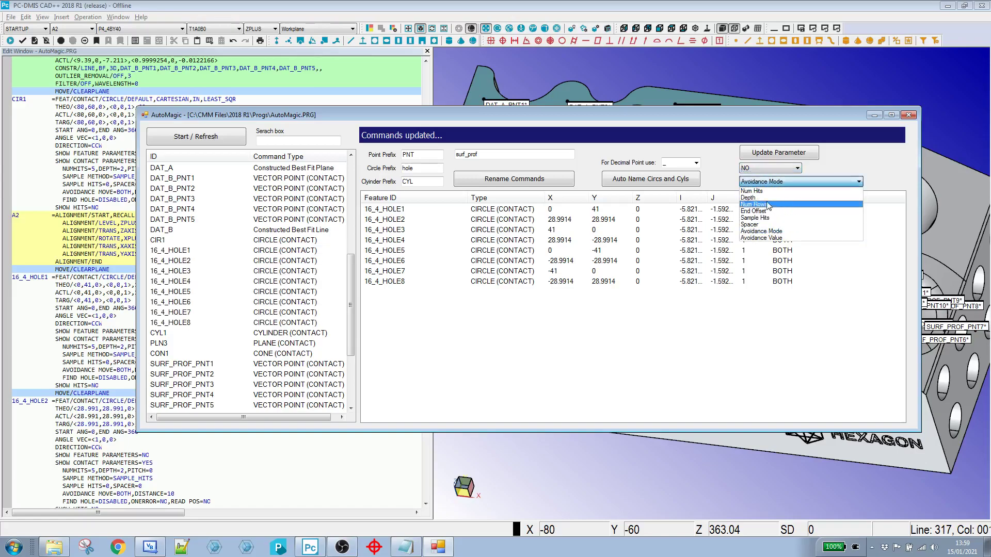
click(825, 240)
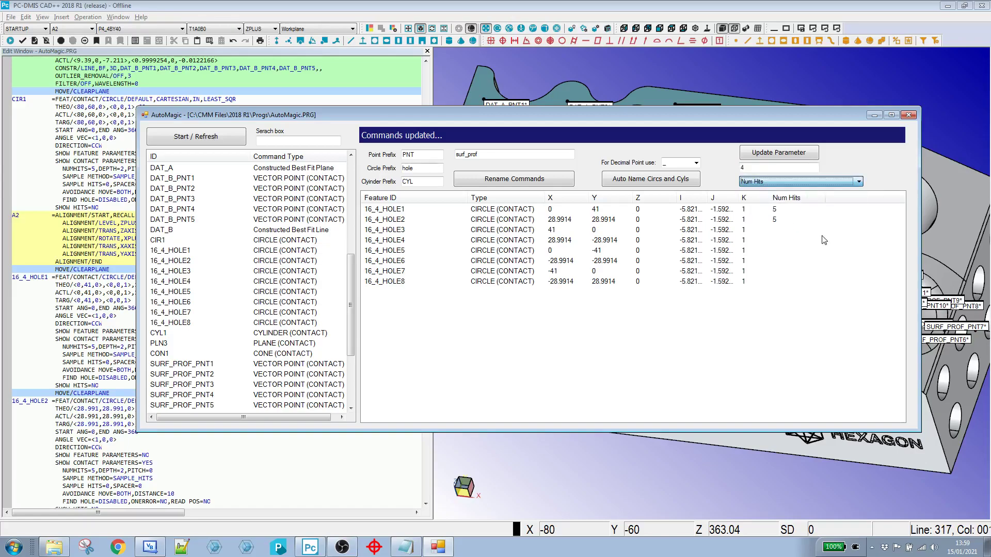
double_click(749, 168)
text(7)
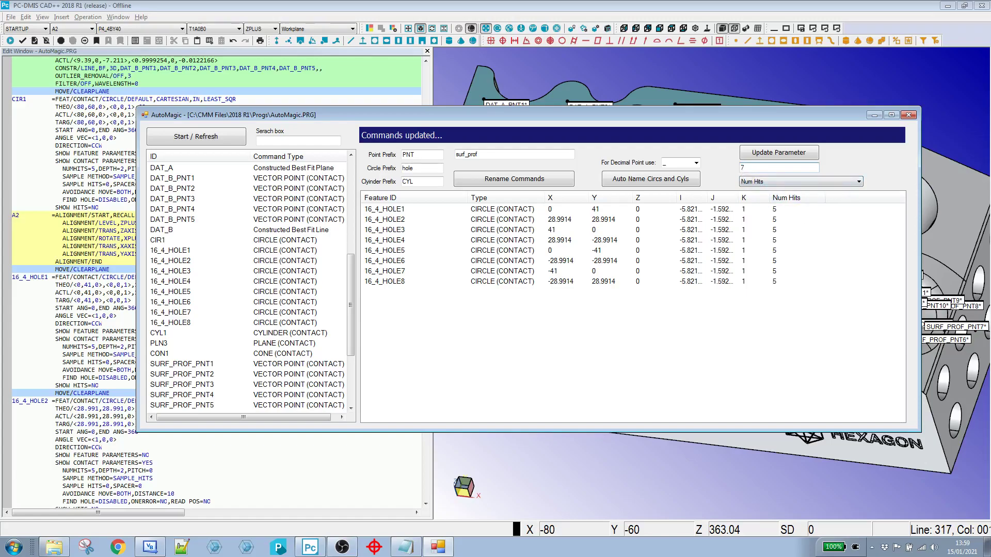
click(792, 155)
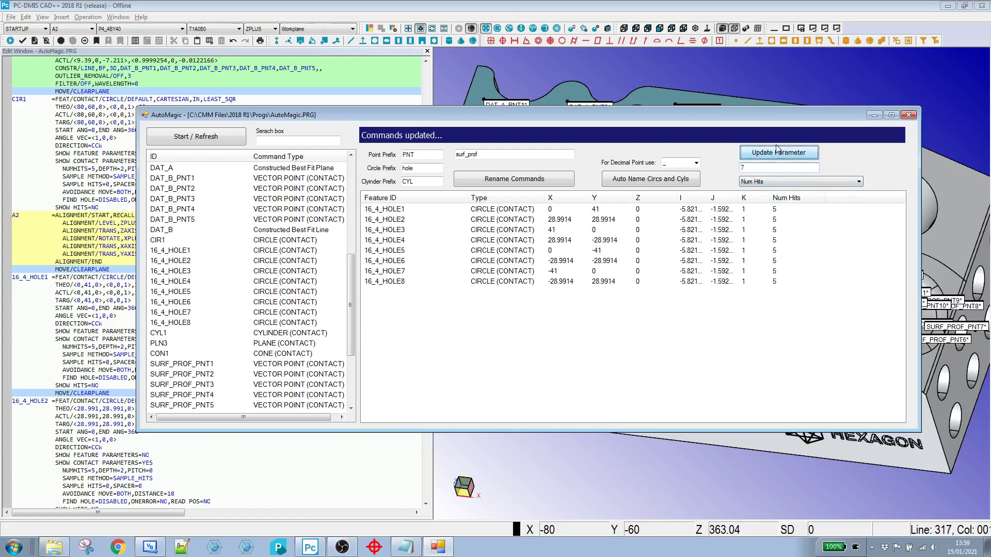
- Set the Avoidance Mode of the eight 16_4_HOLE circles to NO and check their parameters in the program
click(765, 183)
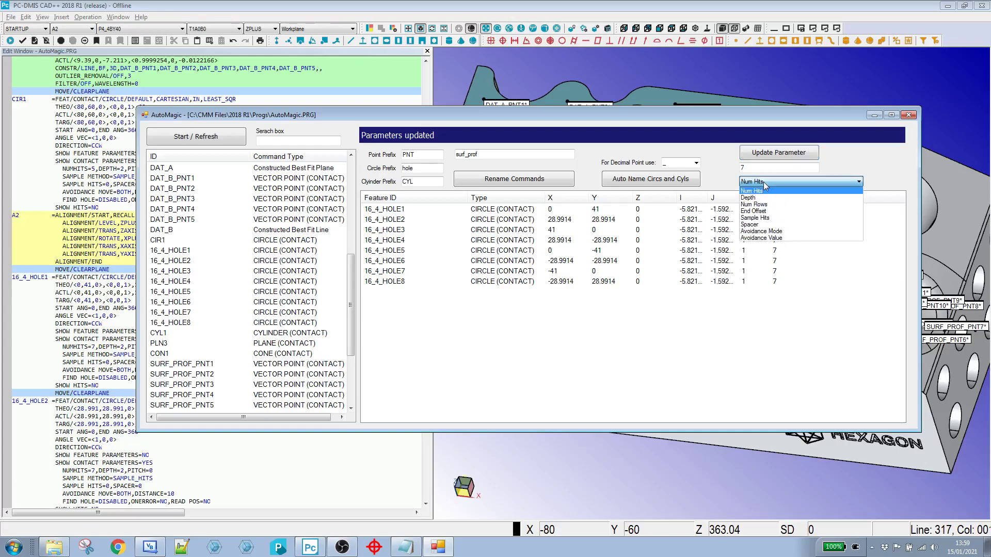
click(775, 202)
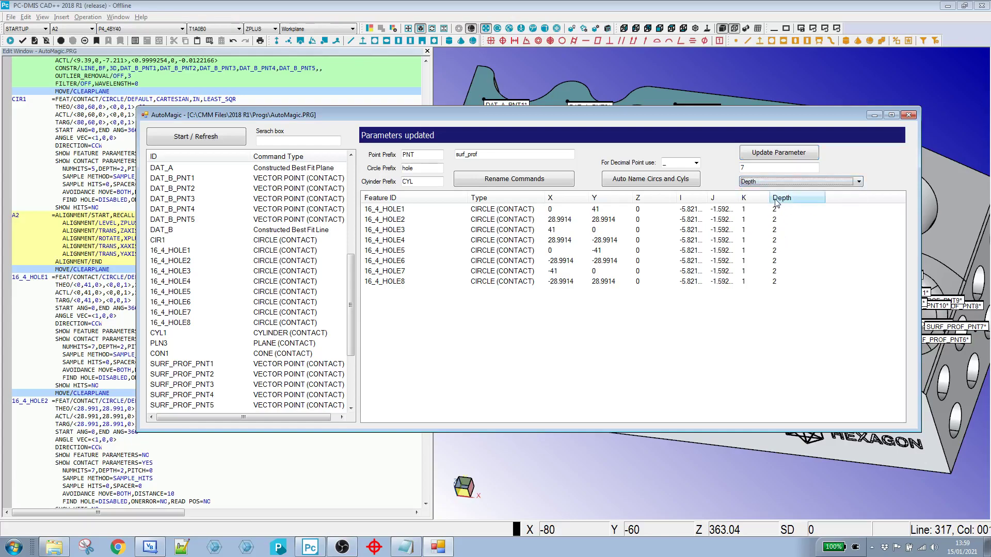
click(761, 182)
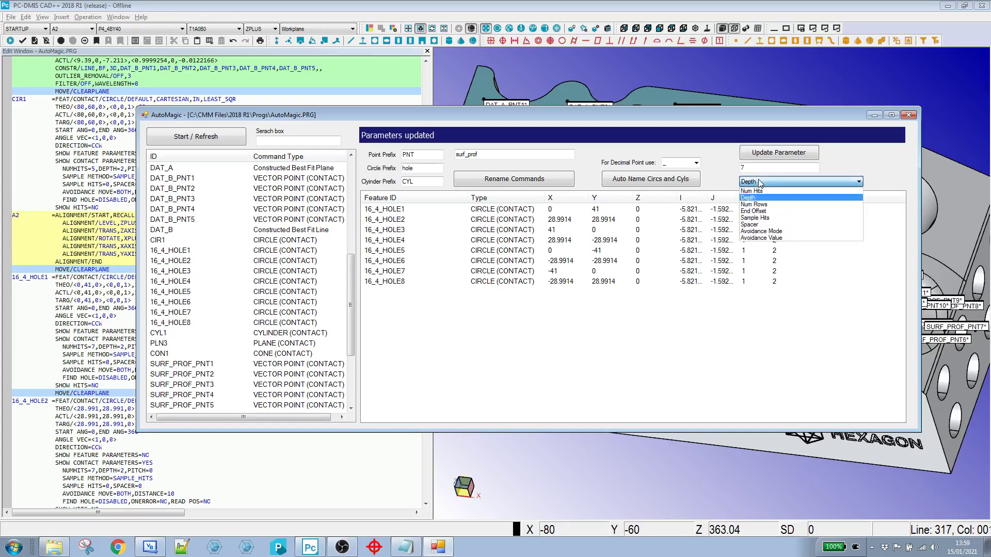
click(780, 232)
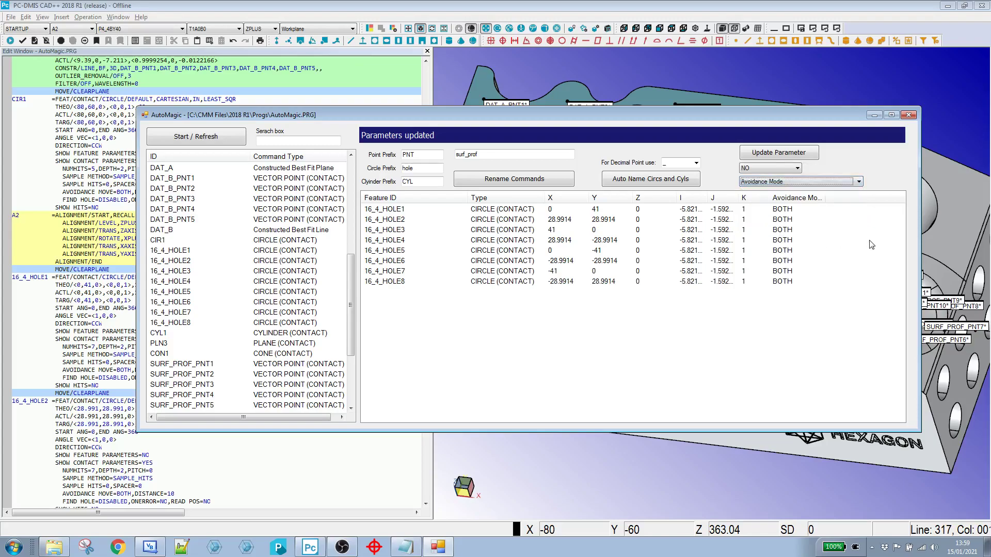
click(764, 184)
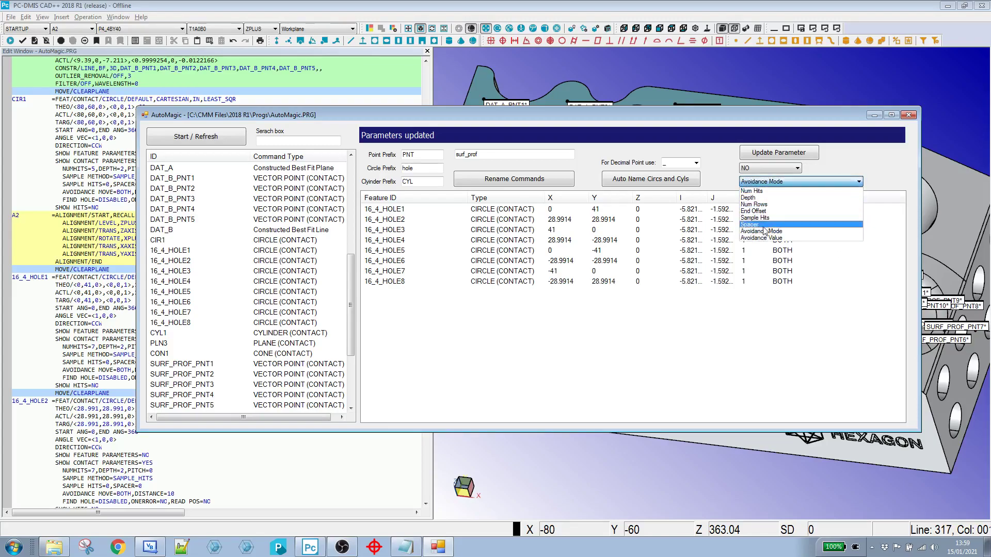
click(764, 232)
click(763, 169)
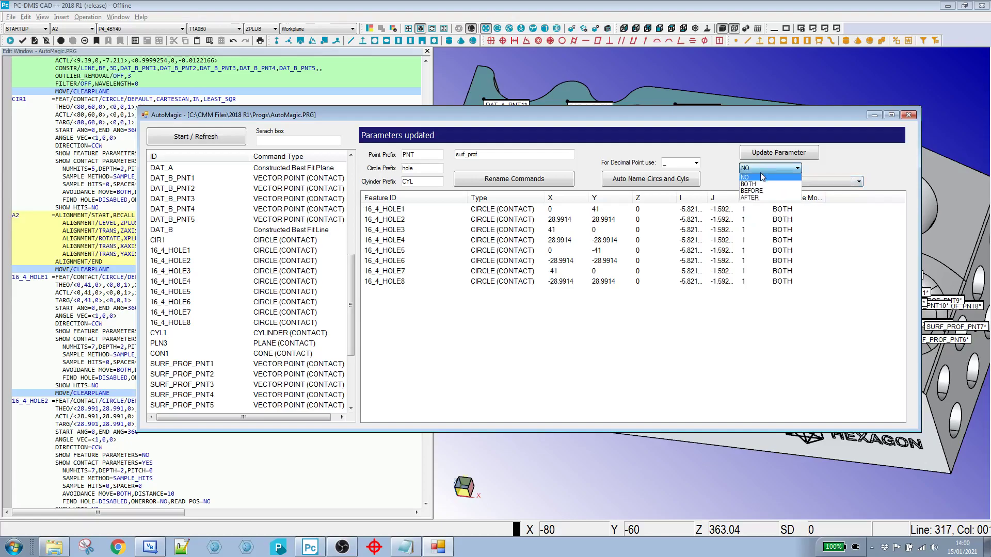
click(754, 177)
click(778, 153)
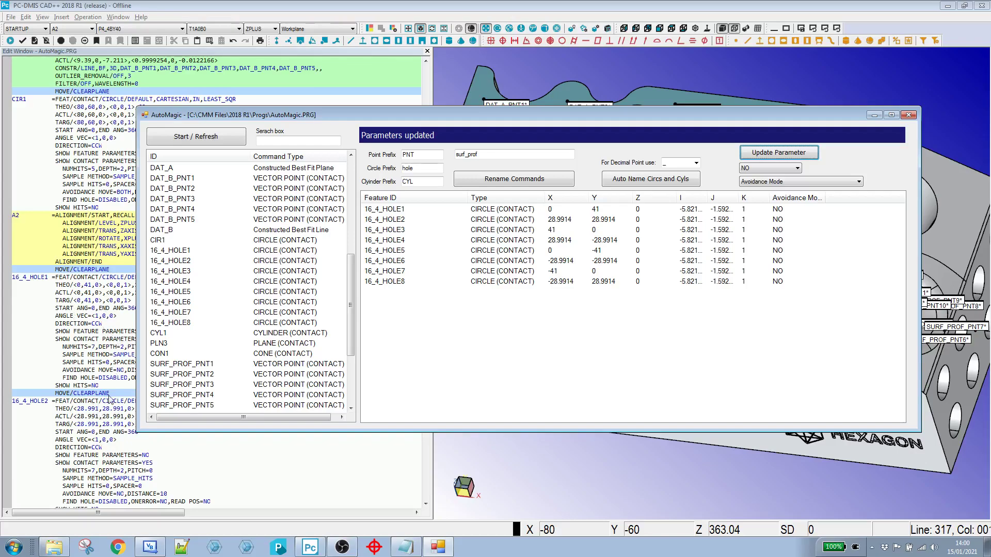
click(107, 387)
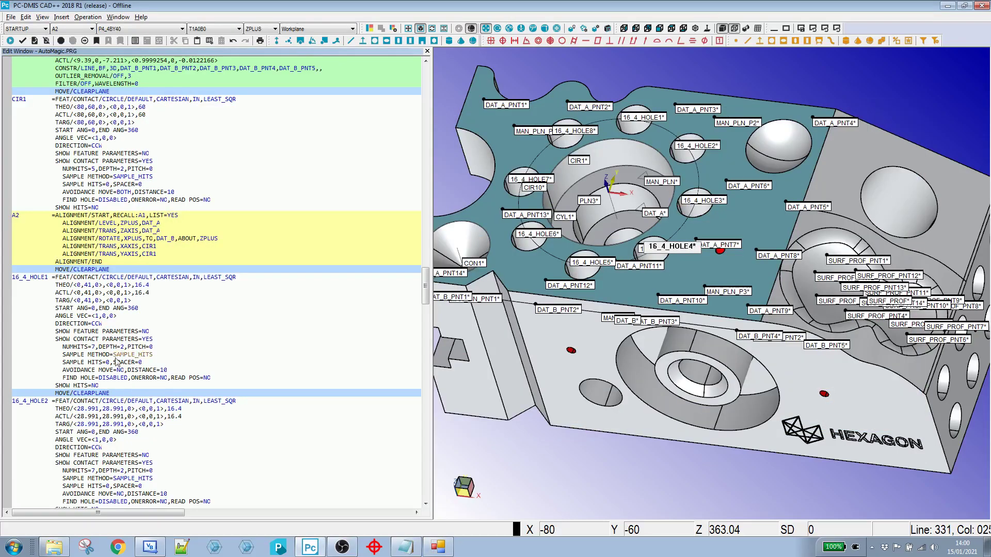
click(438, 548)
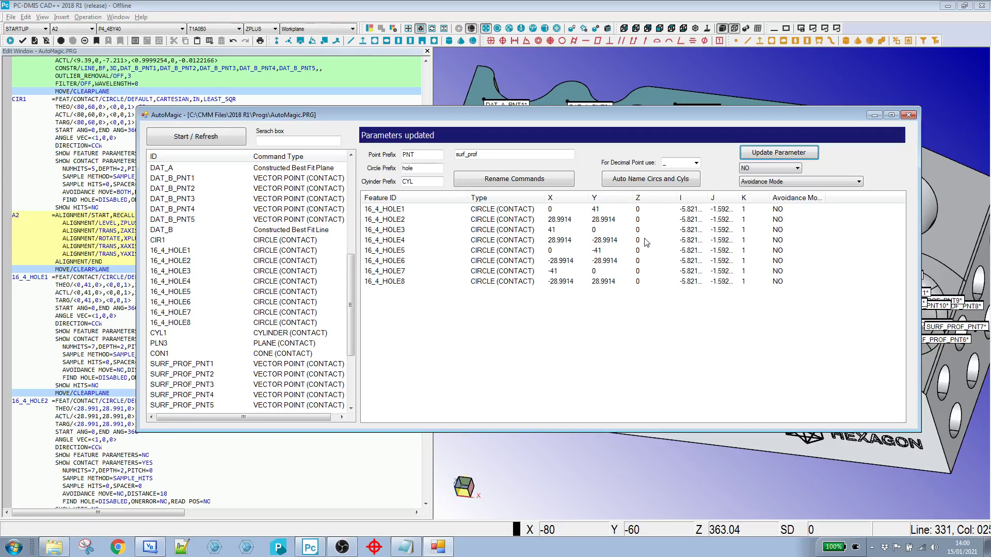
scroll(330, 243, up, 4)
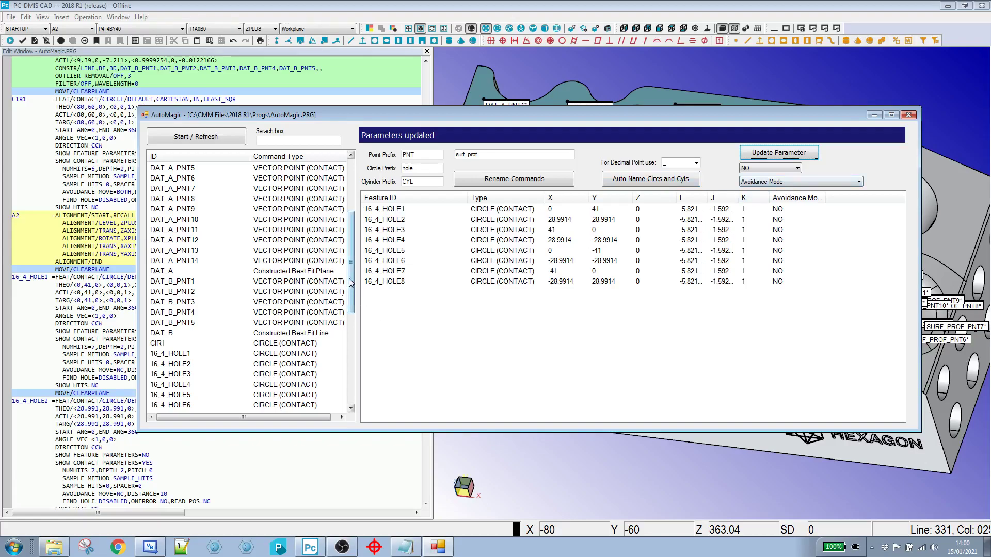
drag(351, 284, 279, 290)
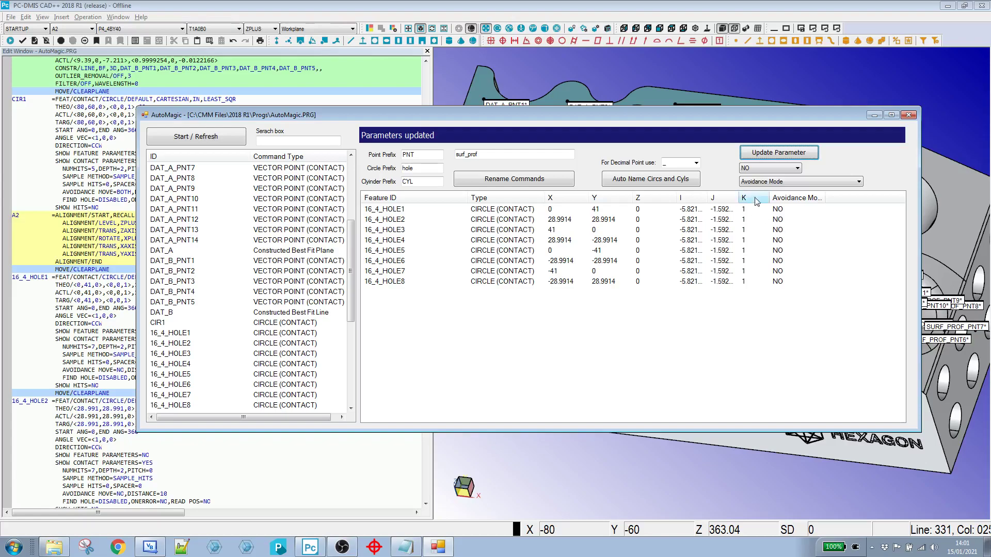
click(767, 185)
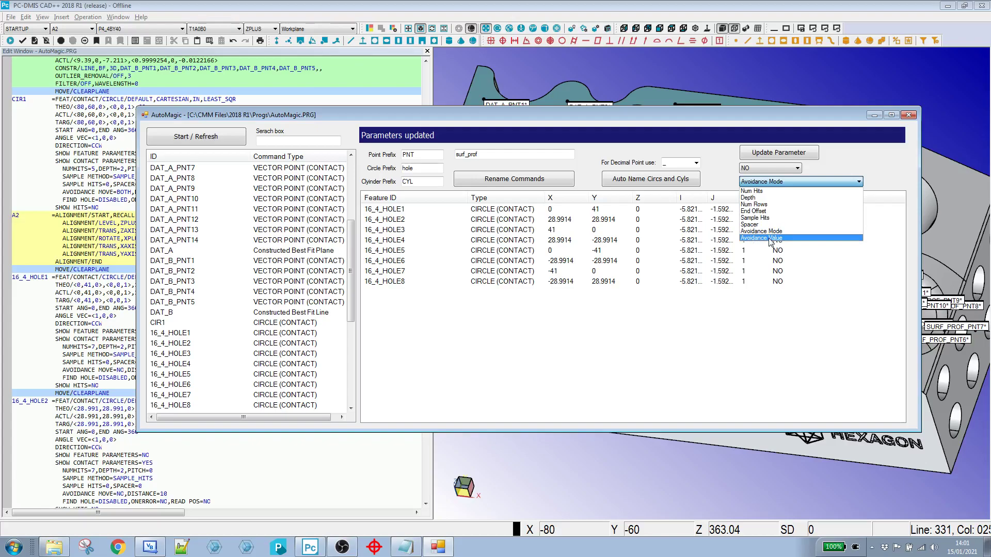
click(782, 180)
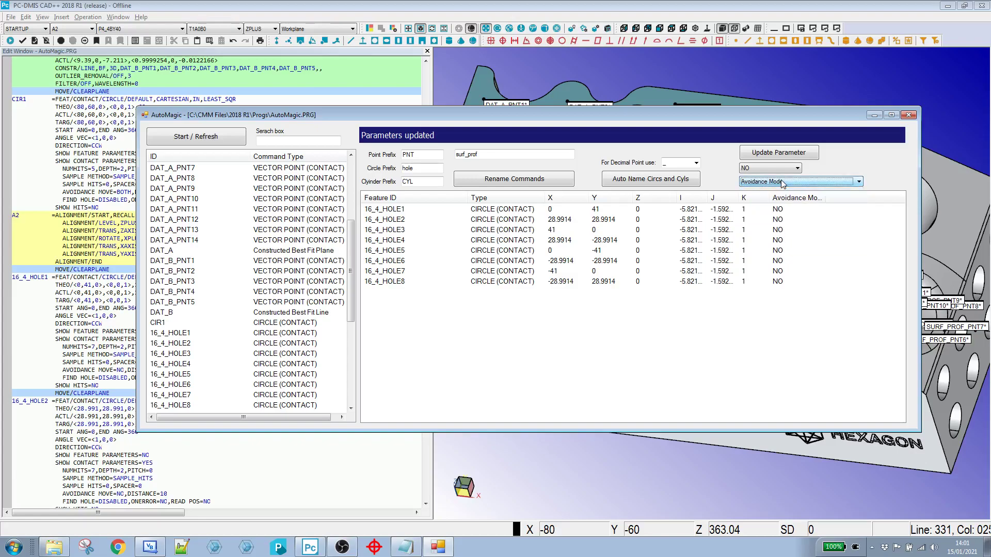